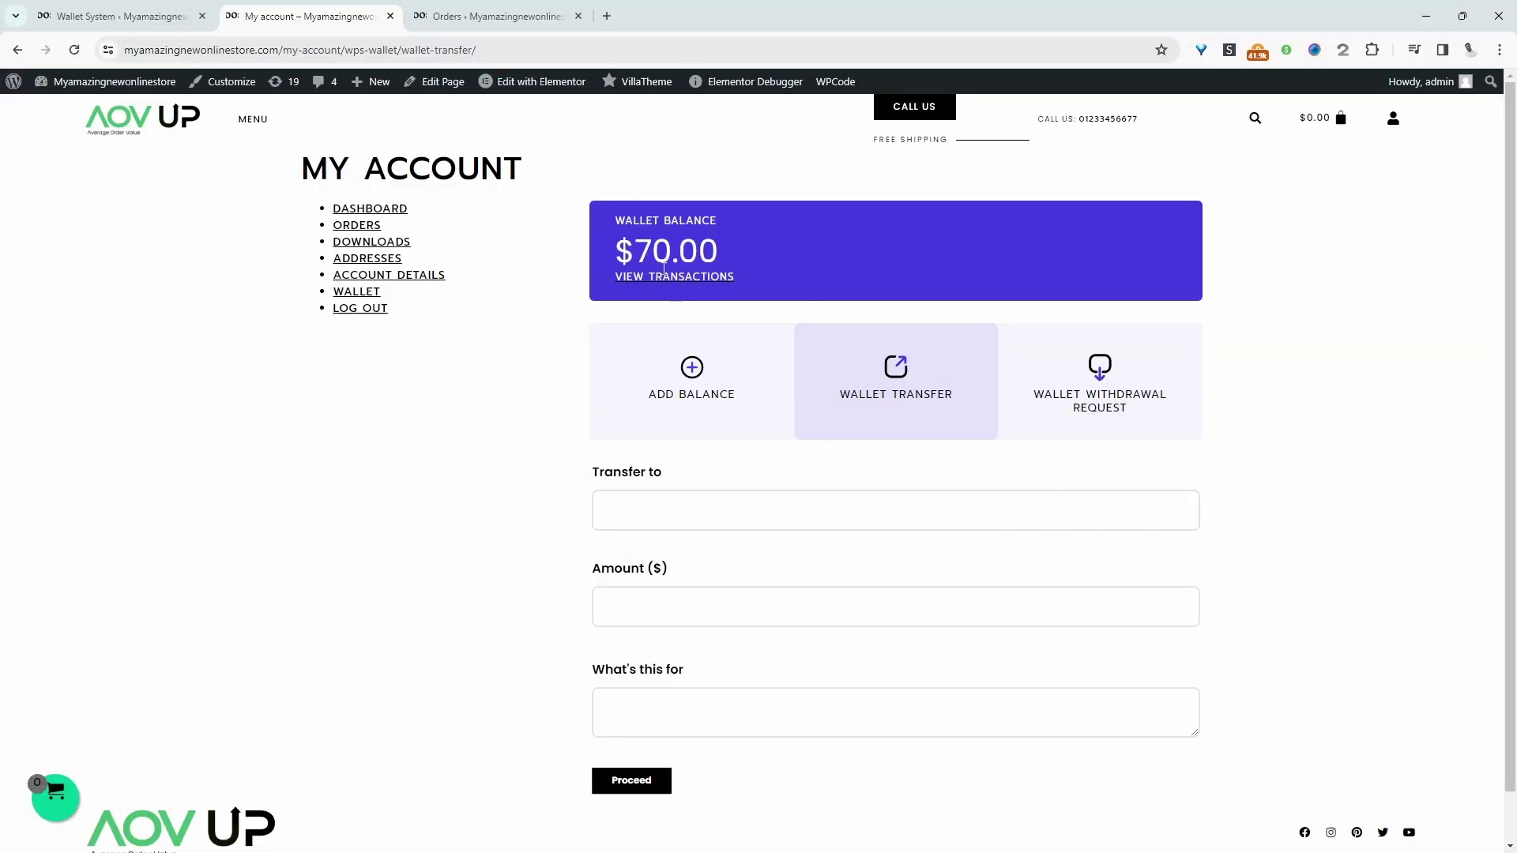
# Step: Open Add Balance on the wallet page and enter 80 as the top-up amount
pyautogui.click(711, 427)
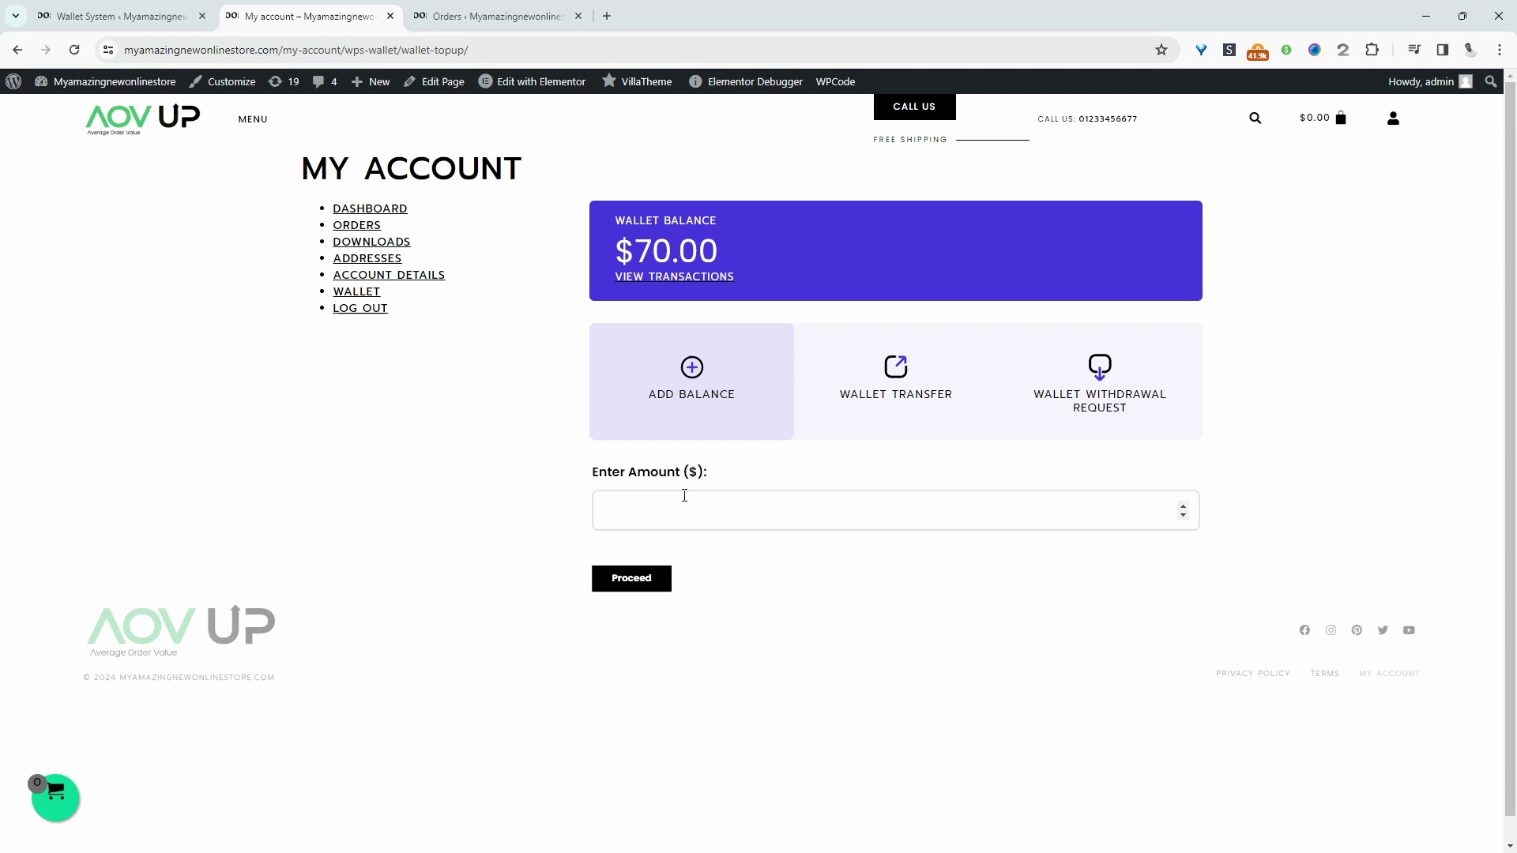
pyautogui.click(686, 510)
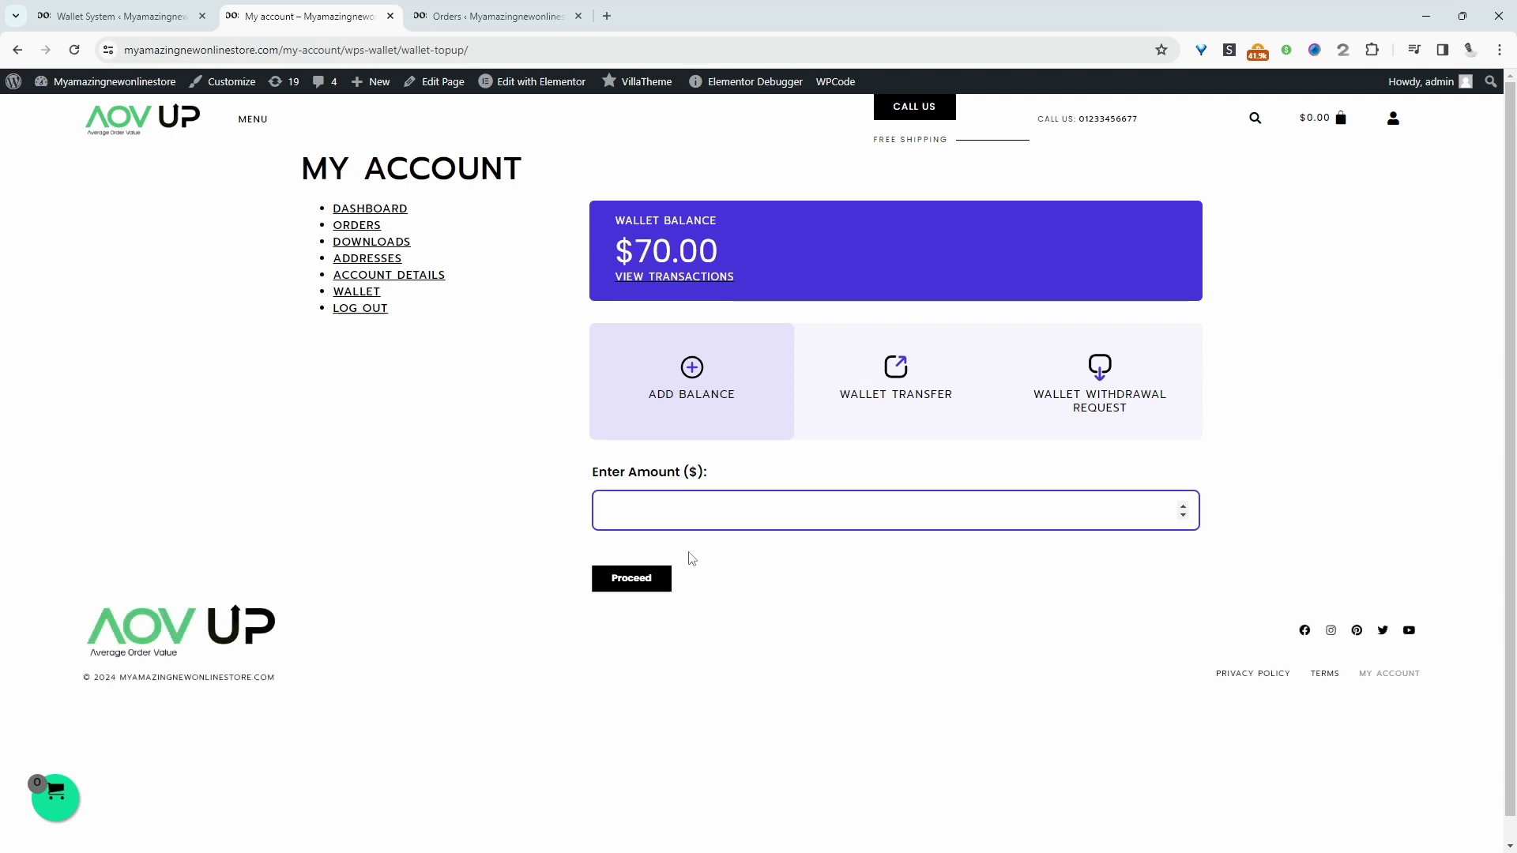
pyautogui.write('80')
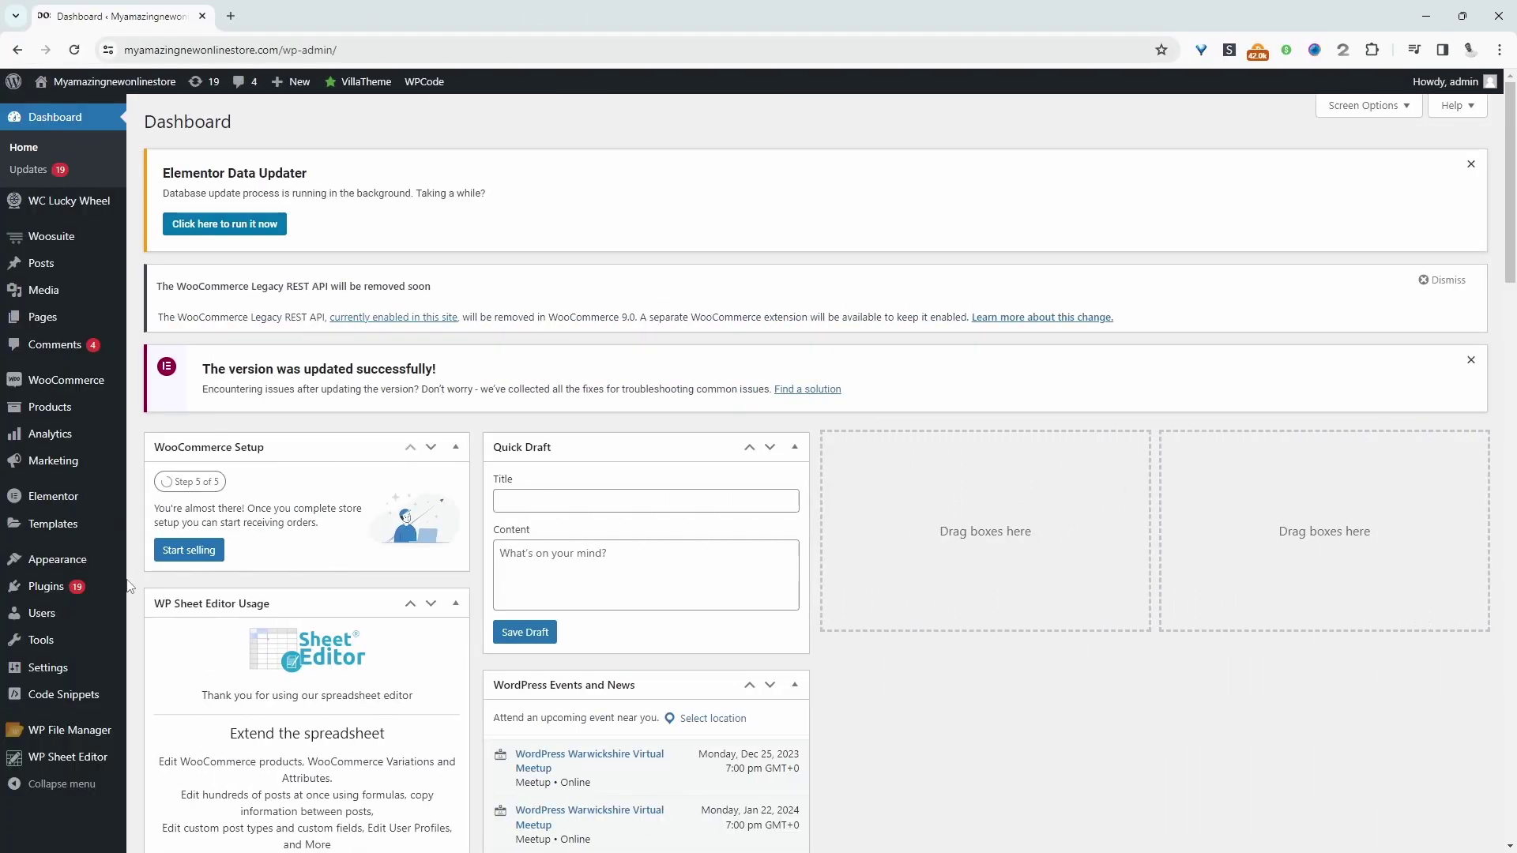
# Step: Search new plugins for 'walle', then install and activate Wallet System for WooCommerce
pyautogui.moveTo(98, 588)
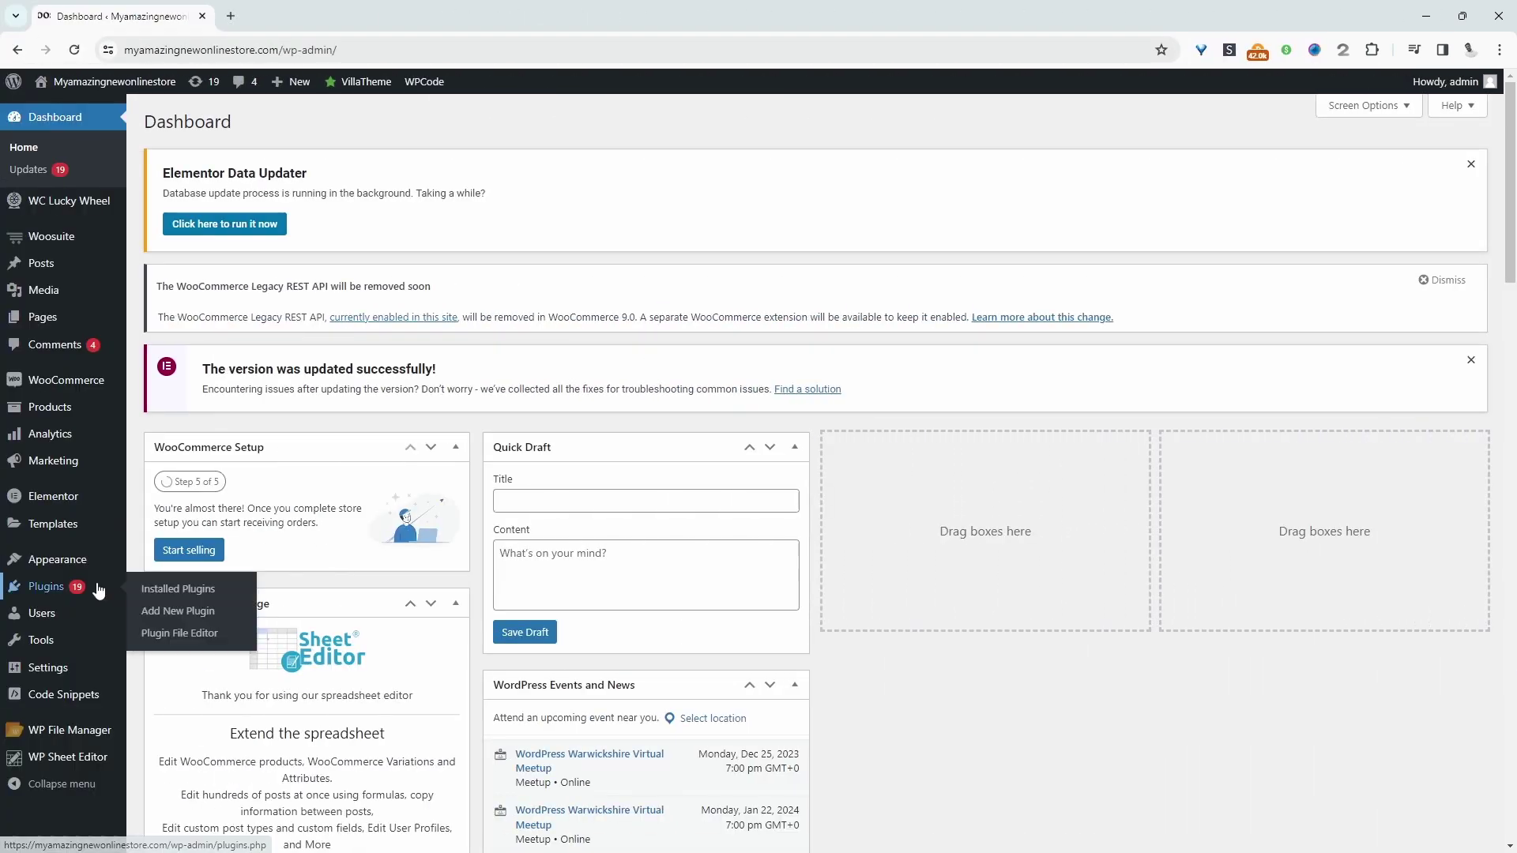
pyautogui.click(164, 611)
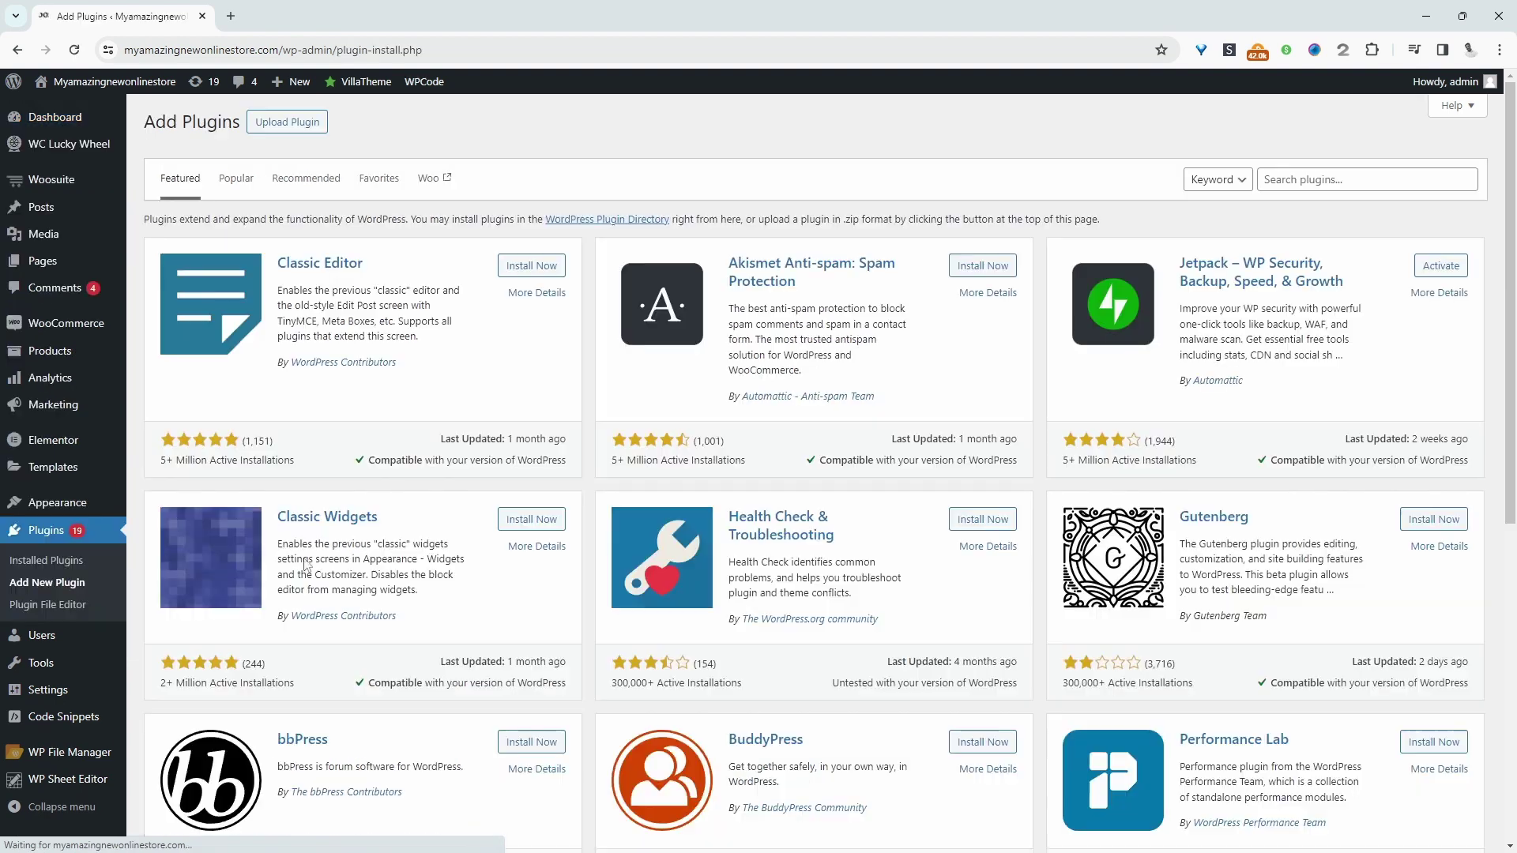
pyautogui.click(1304, 180)
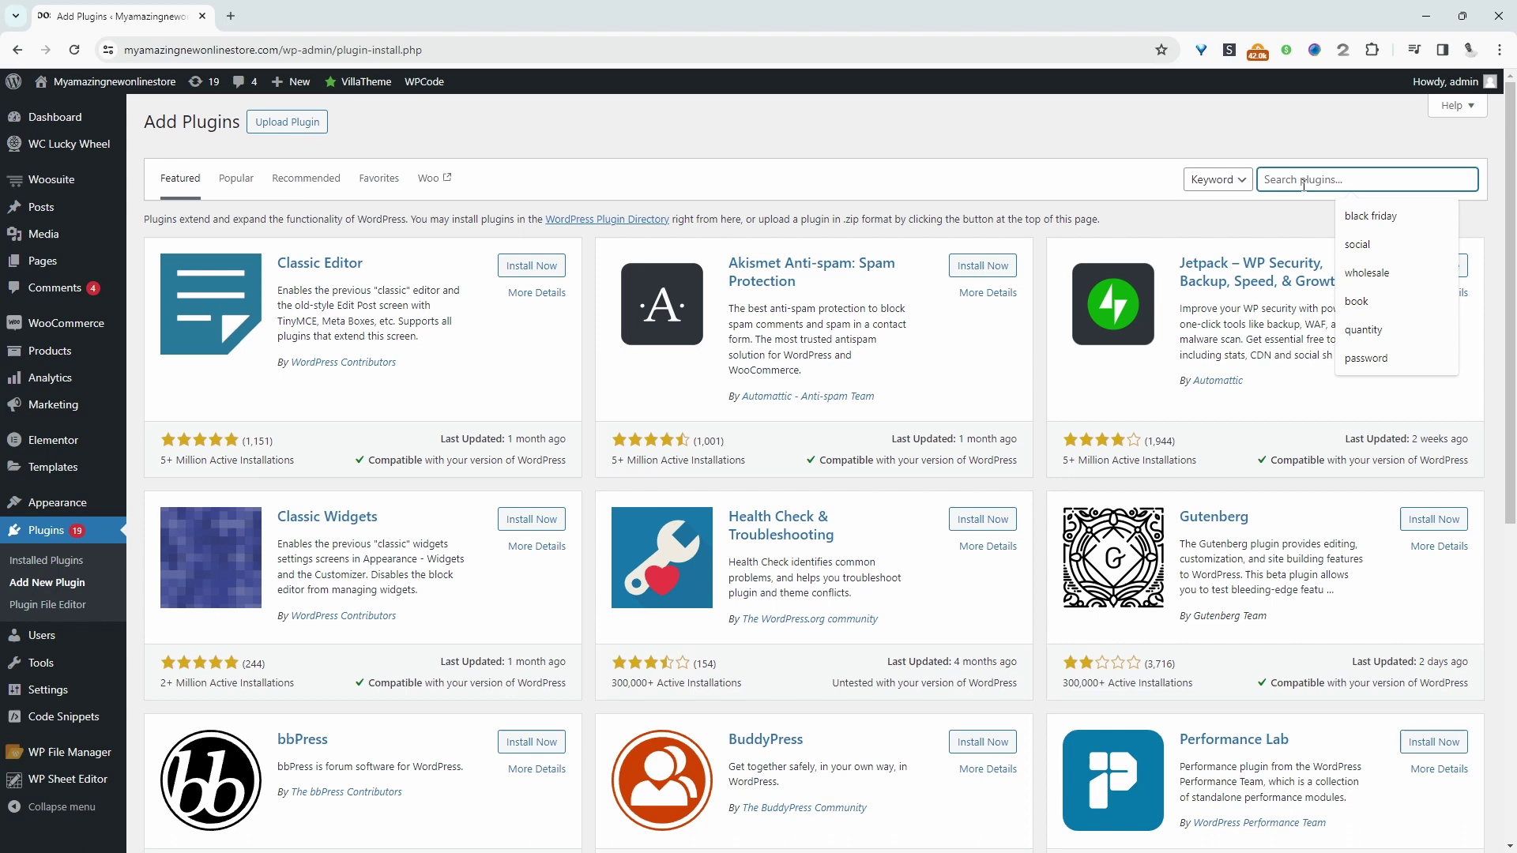
pyautogui.write('wallet')
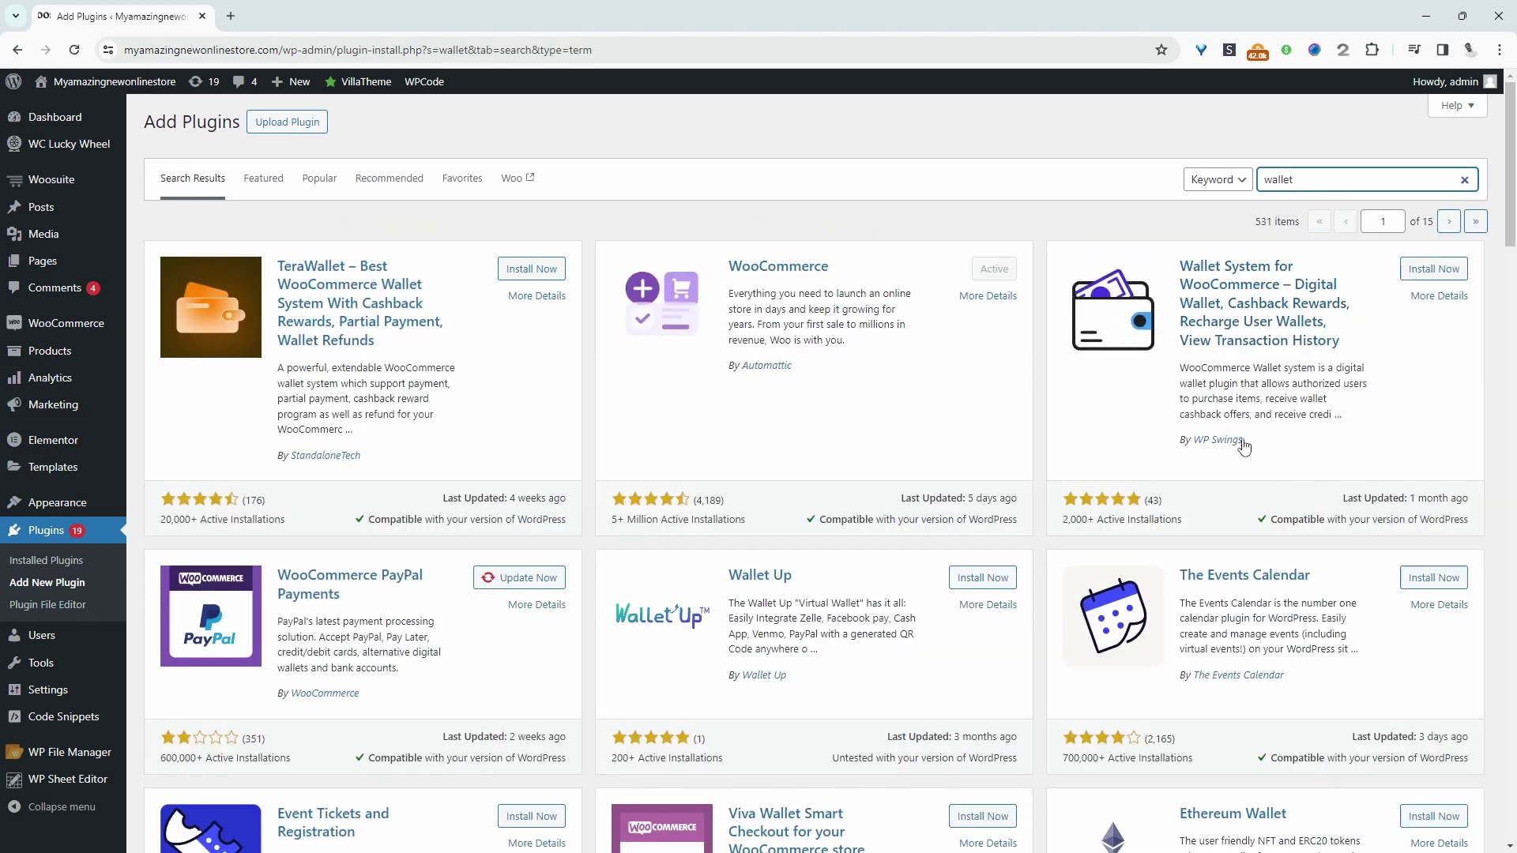
pyautogui.click(1434, 268)
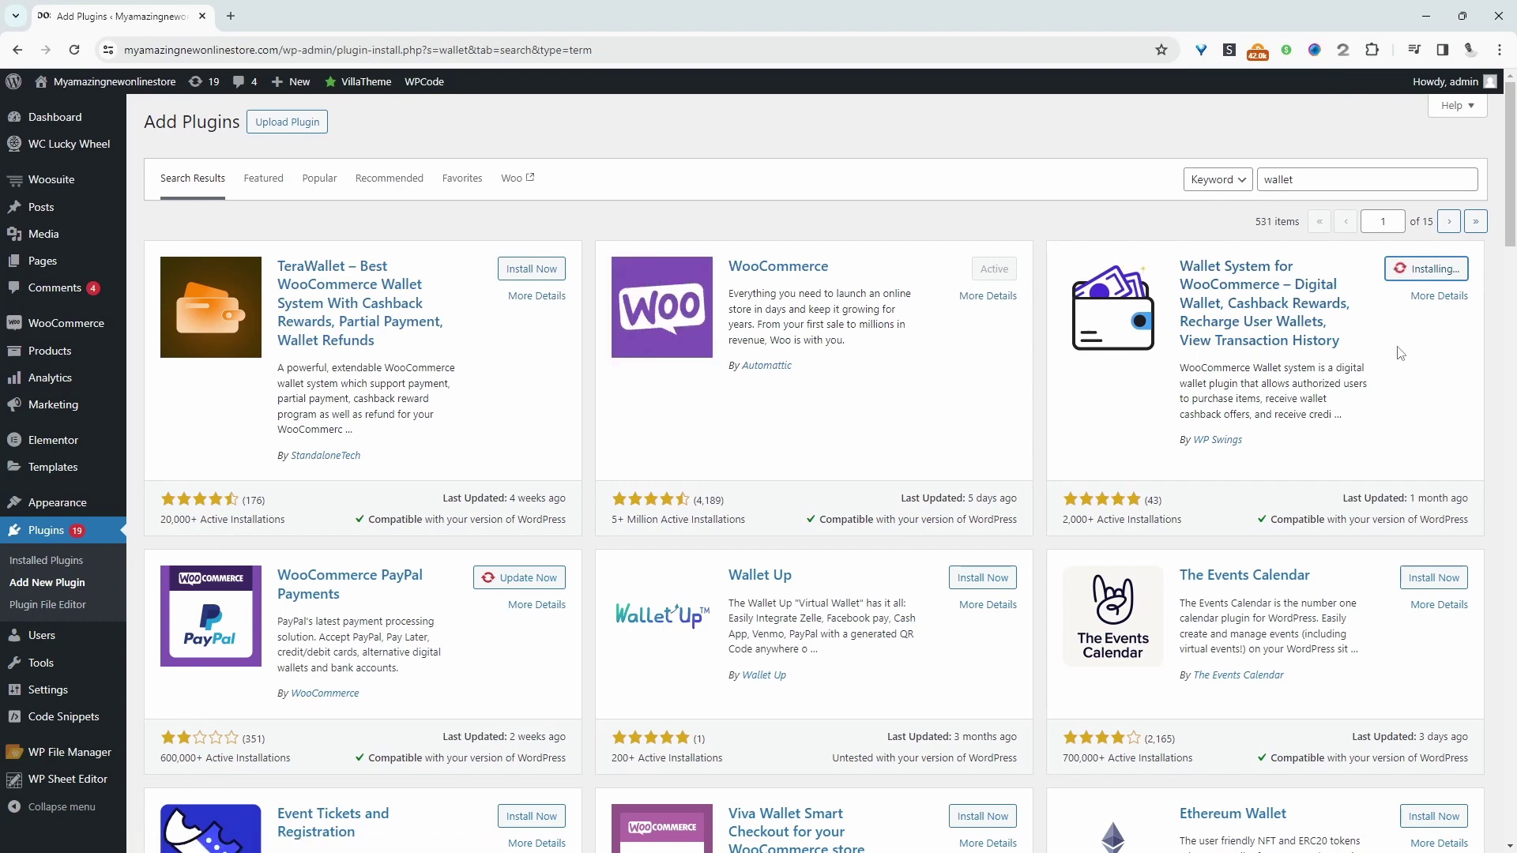
pyautogui.click(1441, 271)
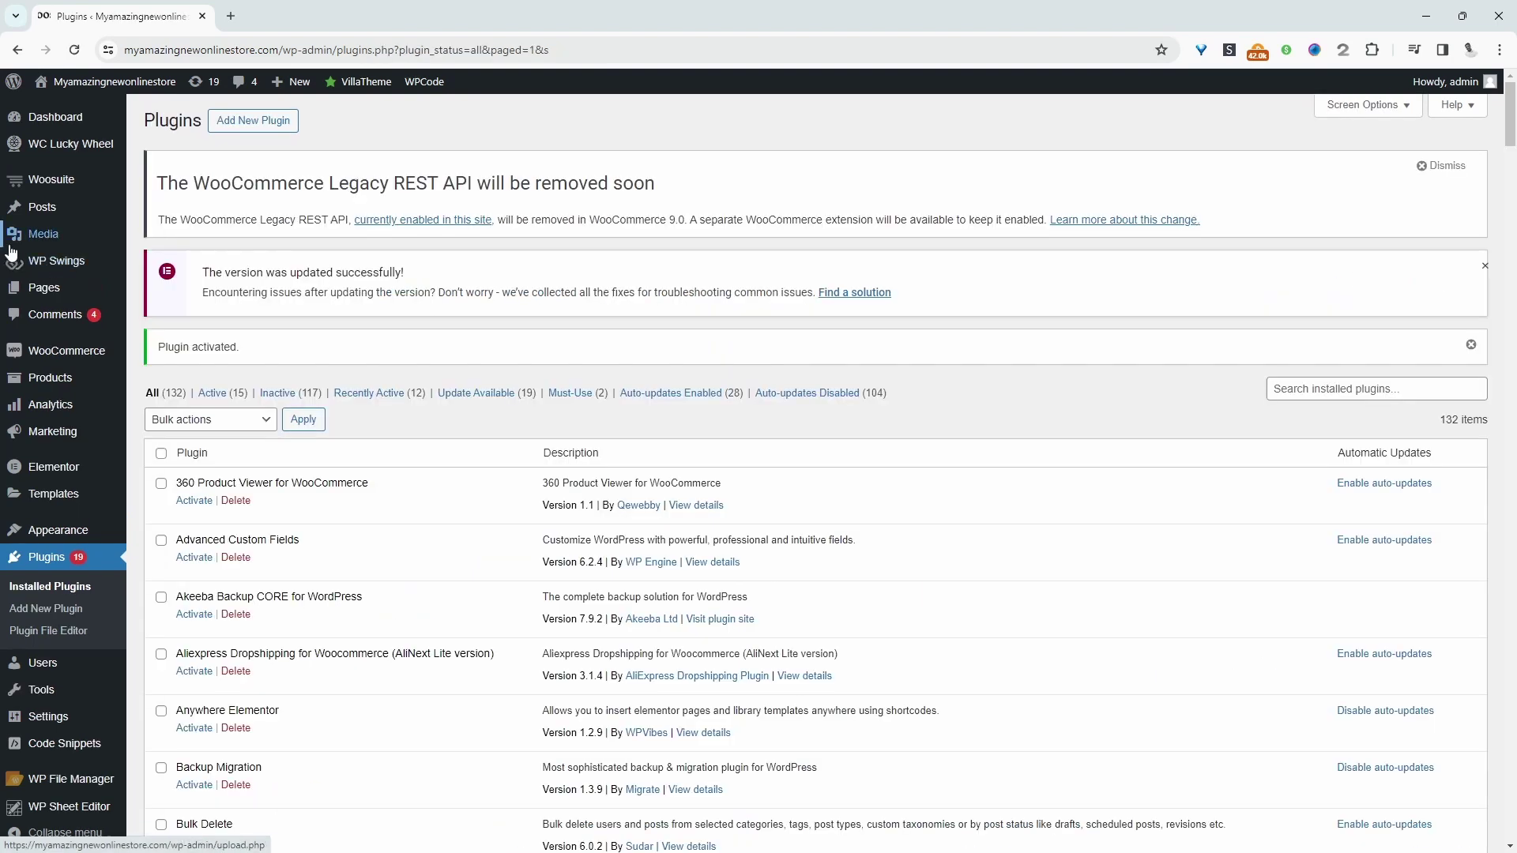
pyautogui.moveTo(47, 271)
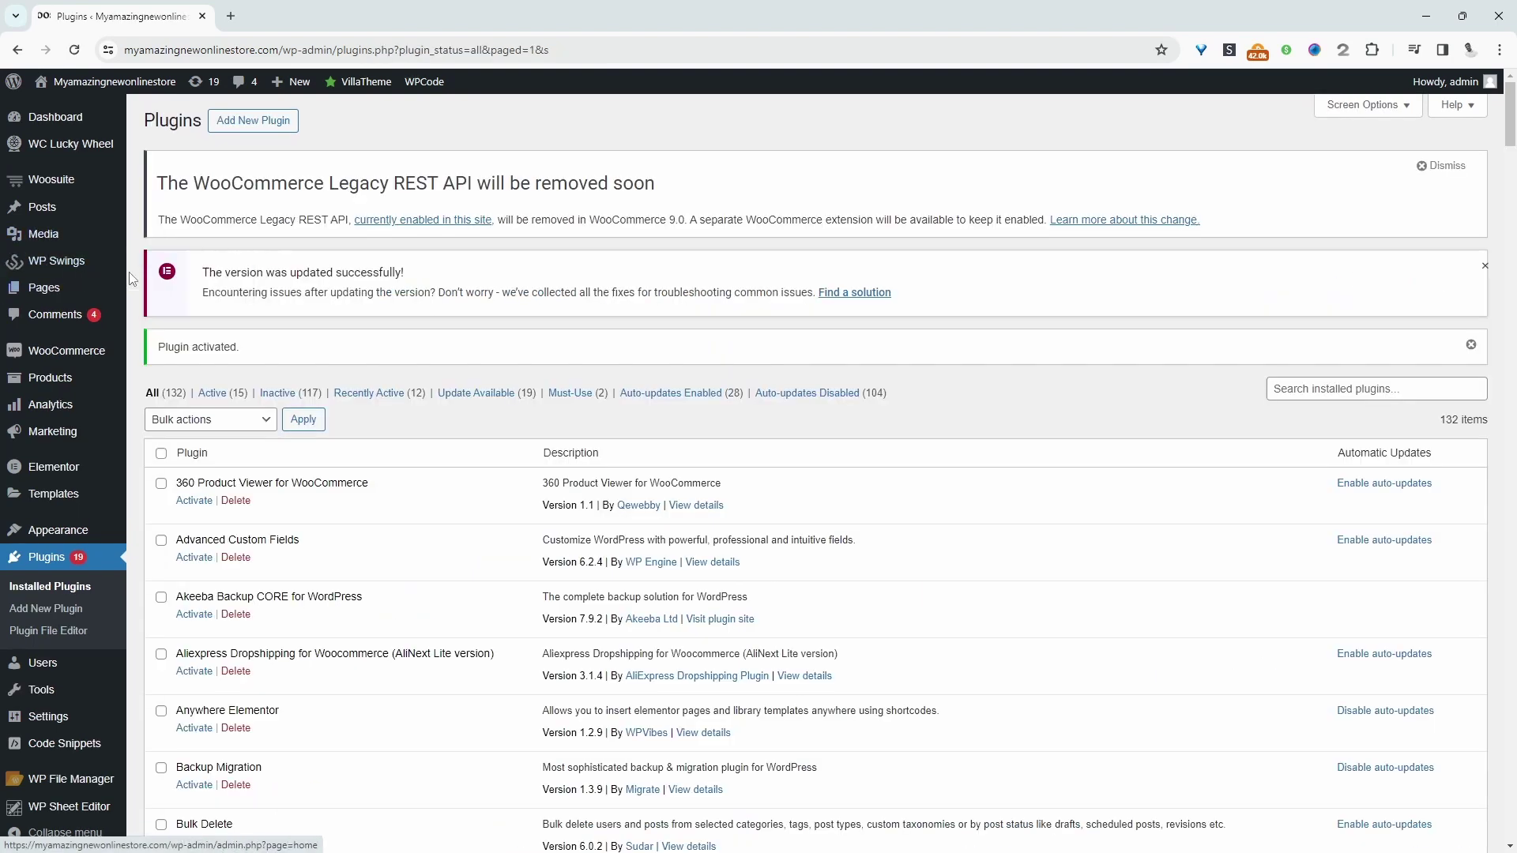
# Step: Open the Wallet System settings and dismiss the WP Swings welcome survey
pyautogui.click(170, 289)
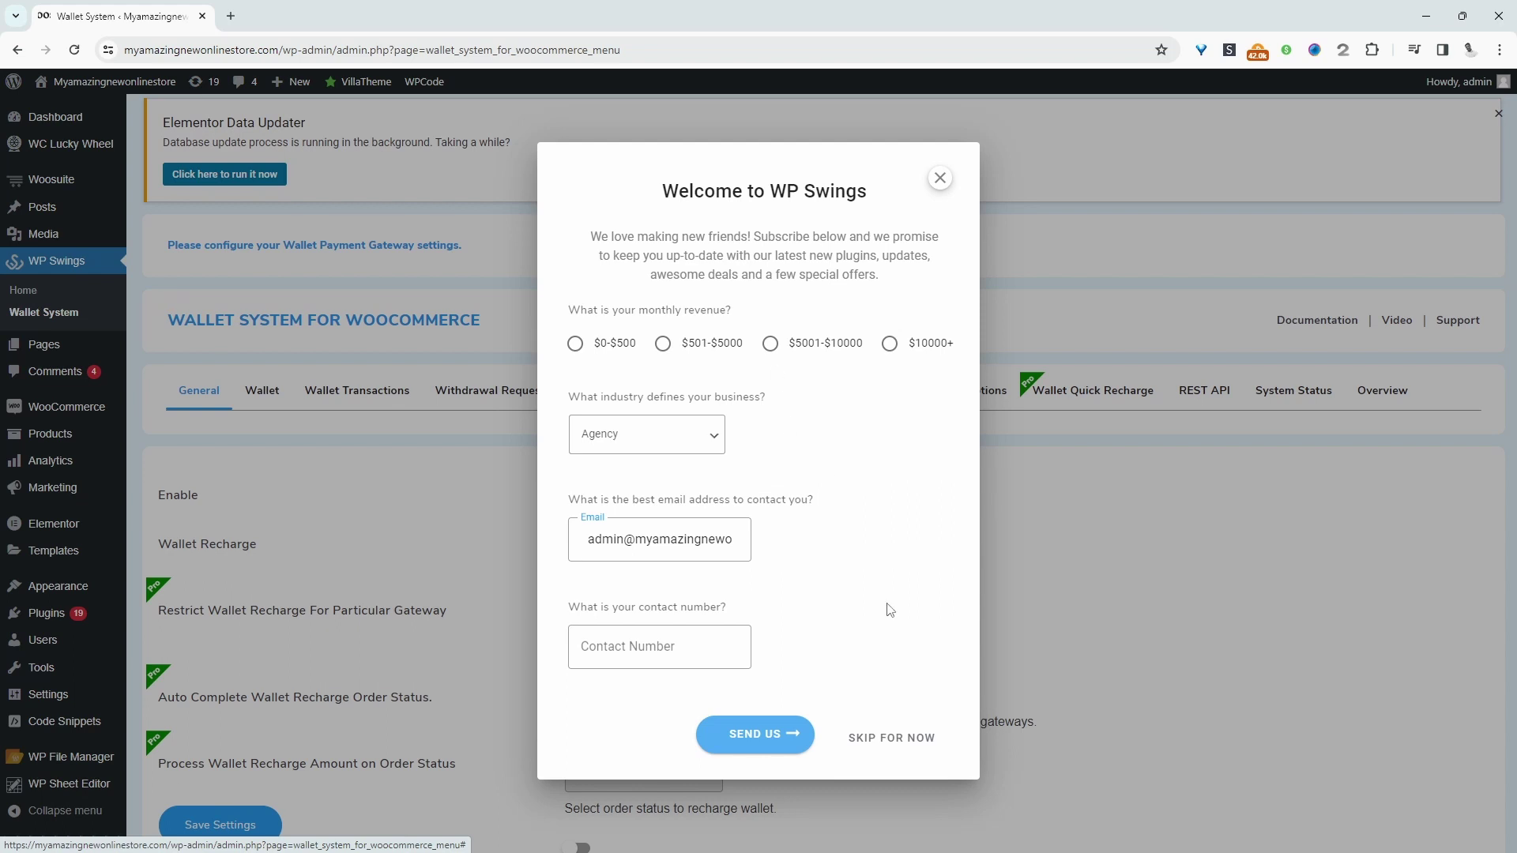
pyautogui.click(912, 739)
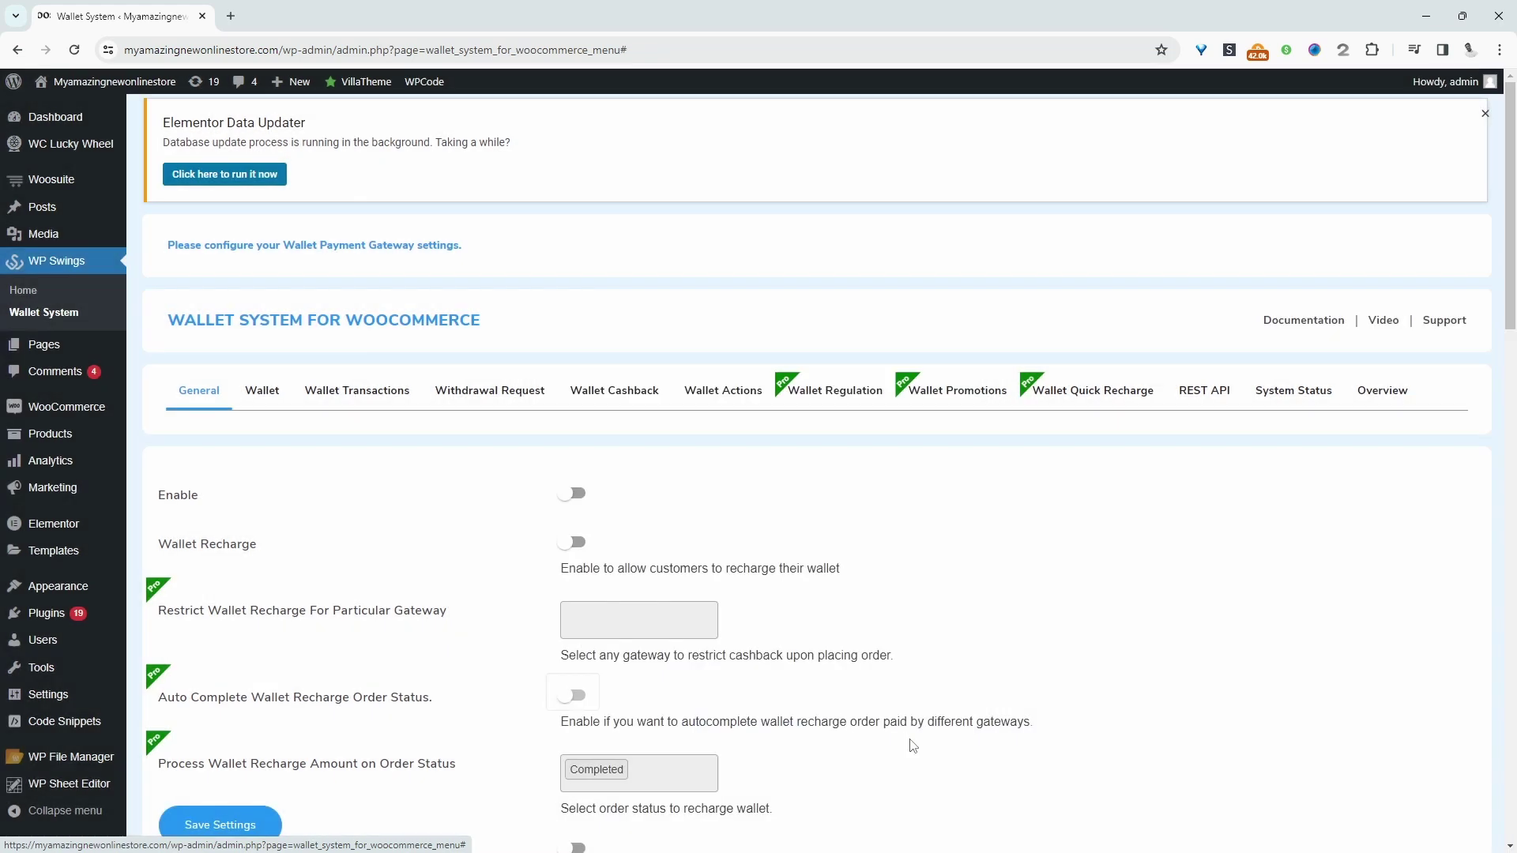
pyautogui.scroll(-1, 526, 663)
pyautogui.scroll(-1, 573, 393)
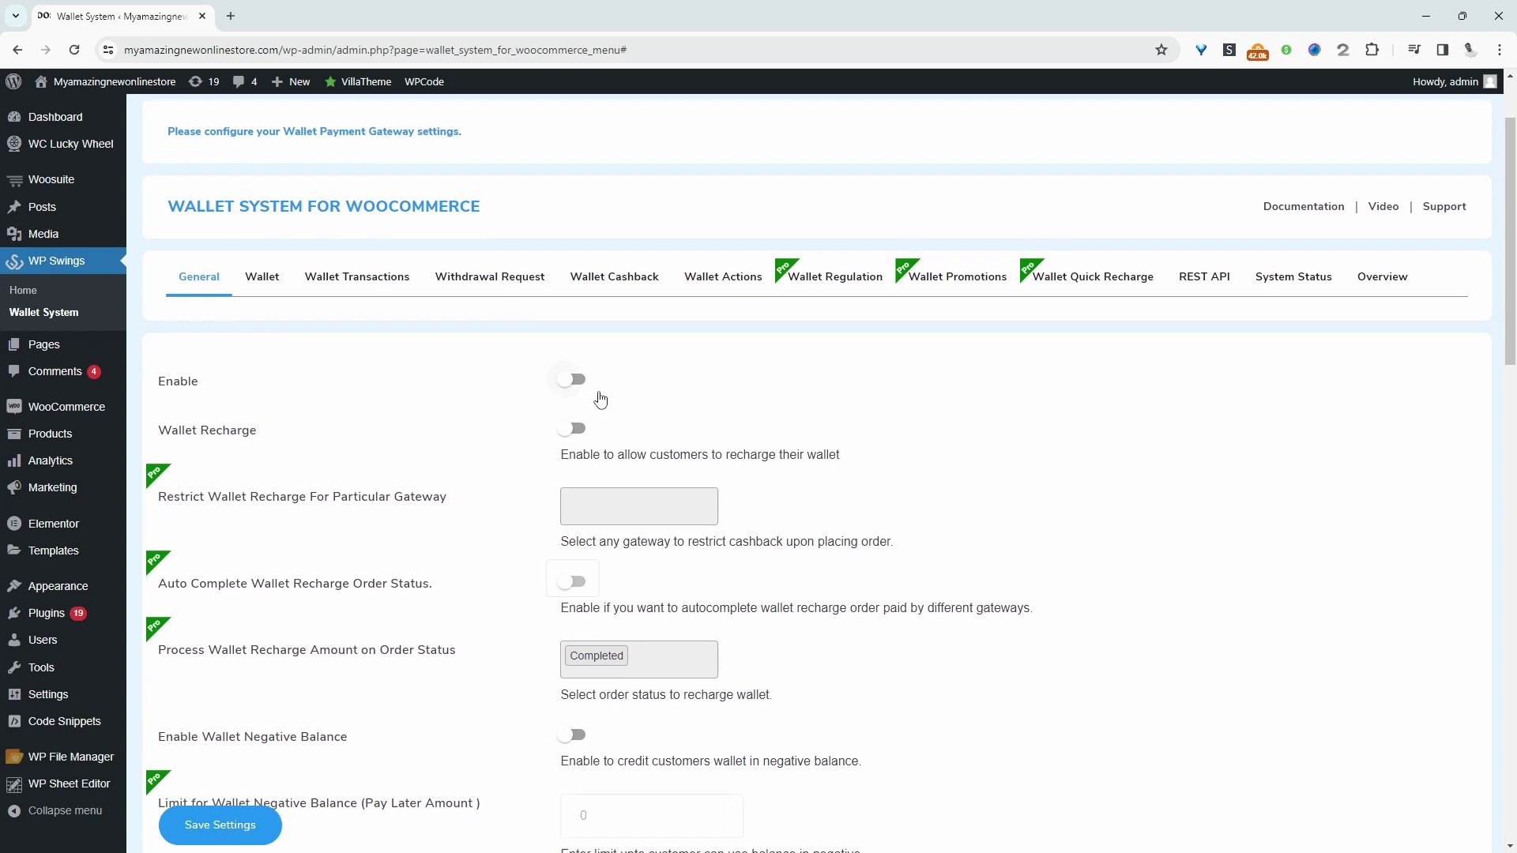
# Step: Turn on the wallet, wallet recharge, auto-complete wallet orders and checkout fields
pyautogui.click(579, 379)
pyautogui.scroll(-1, 576, 515)
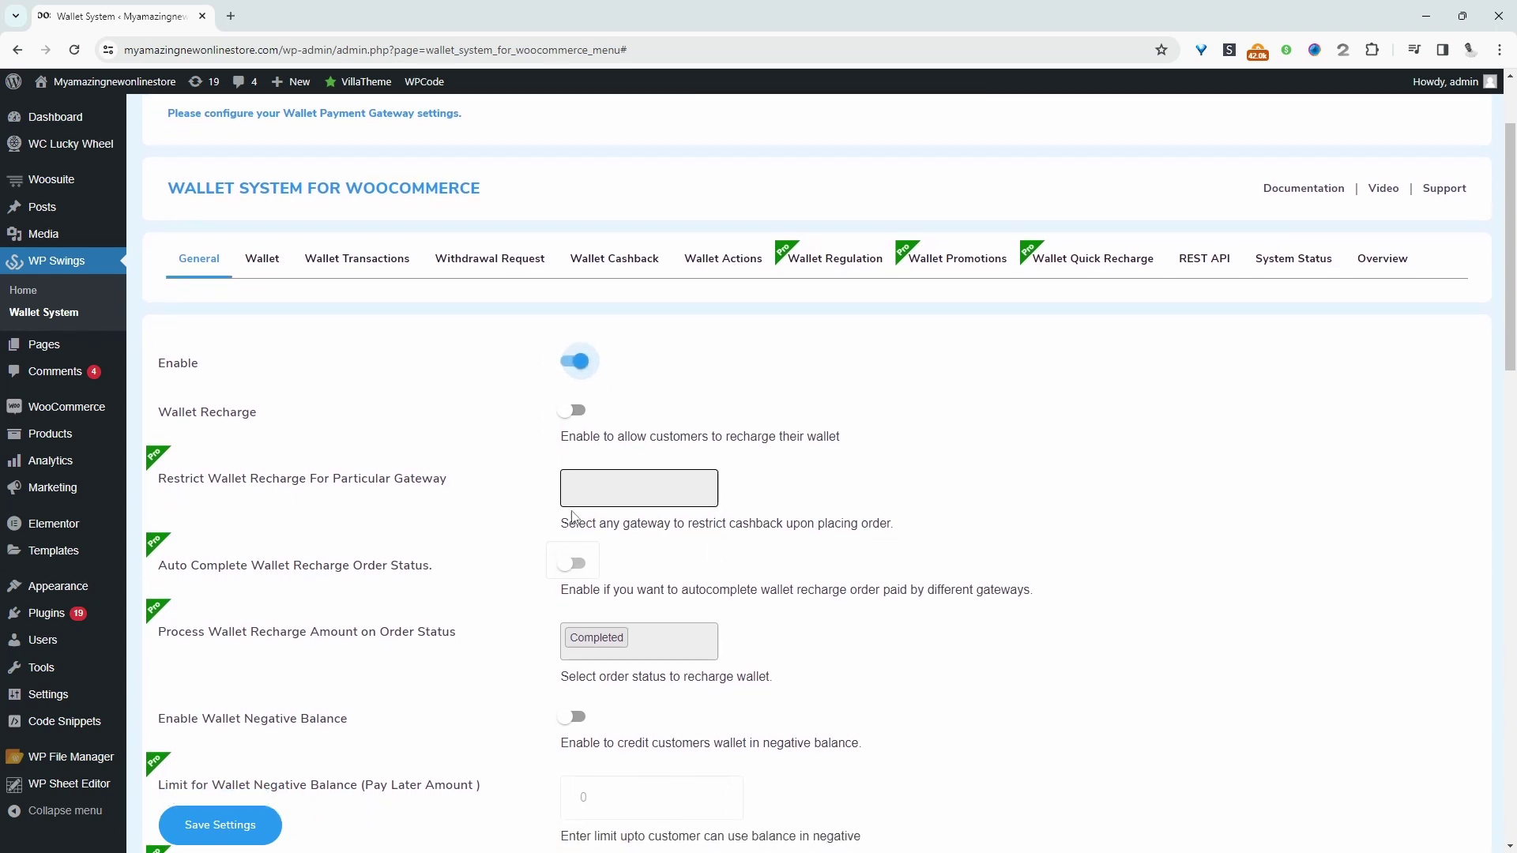
pyautogui.click(575, 359)
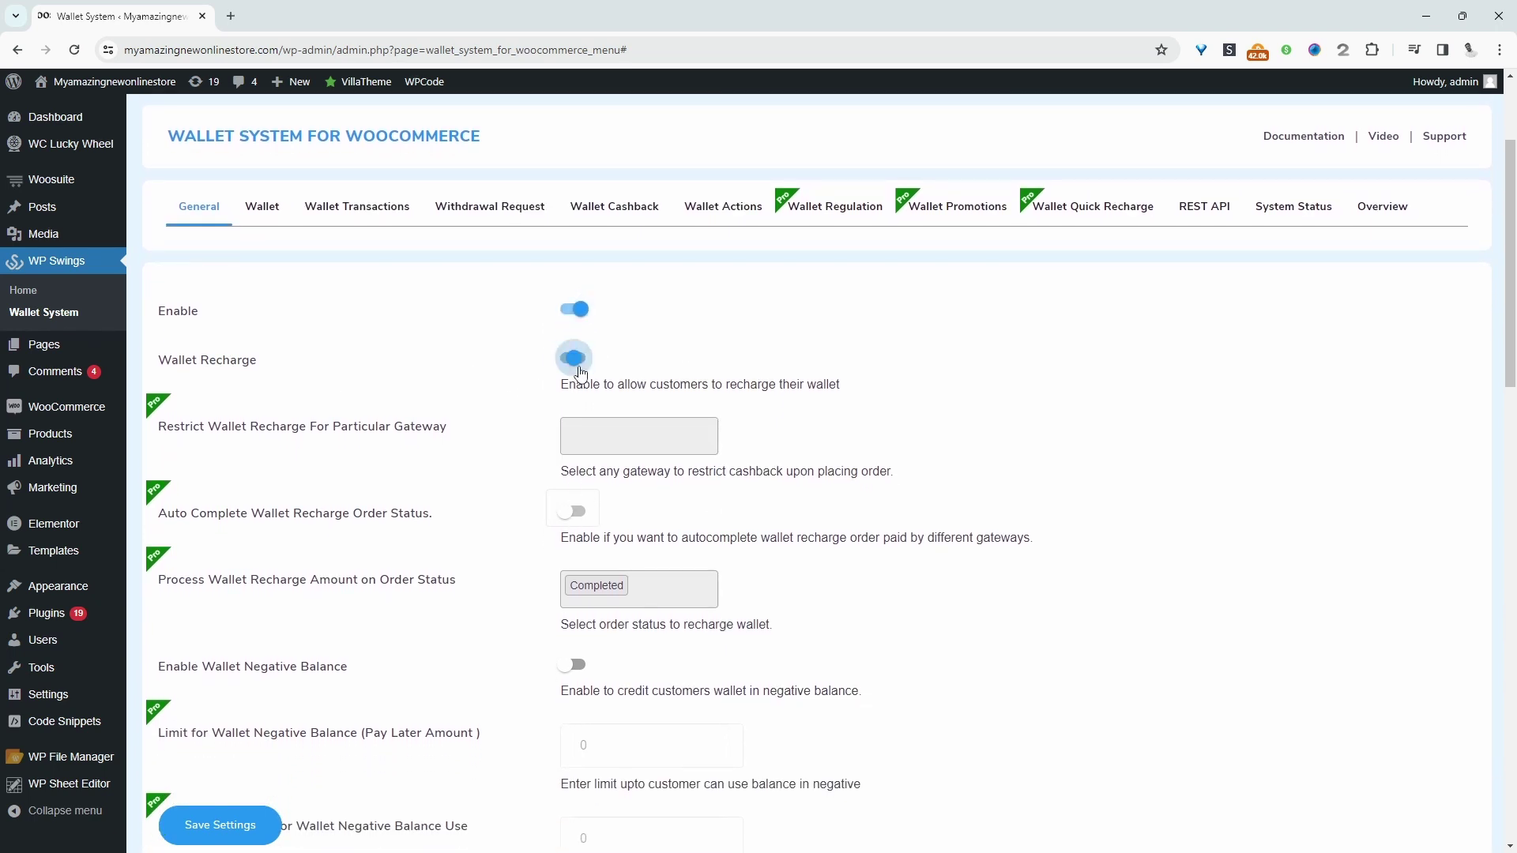
pyautogui.scroll(-15, 492, 561)
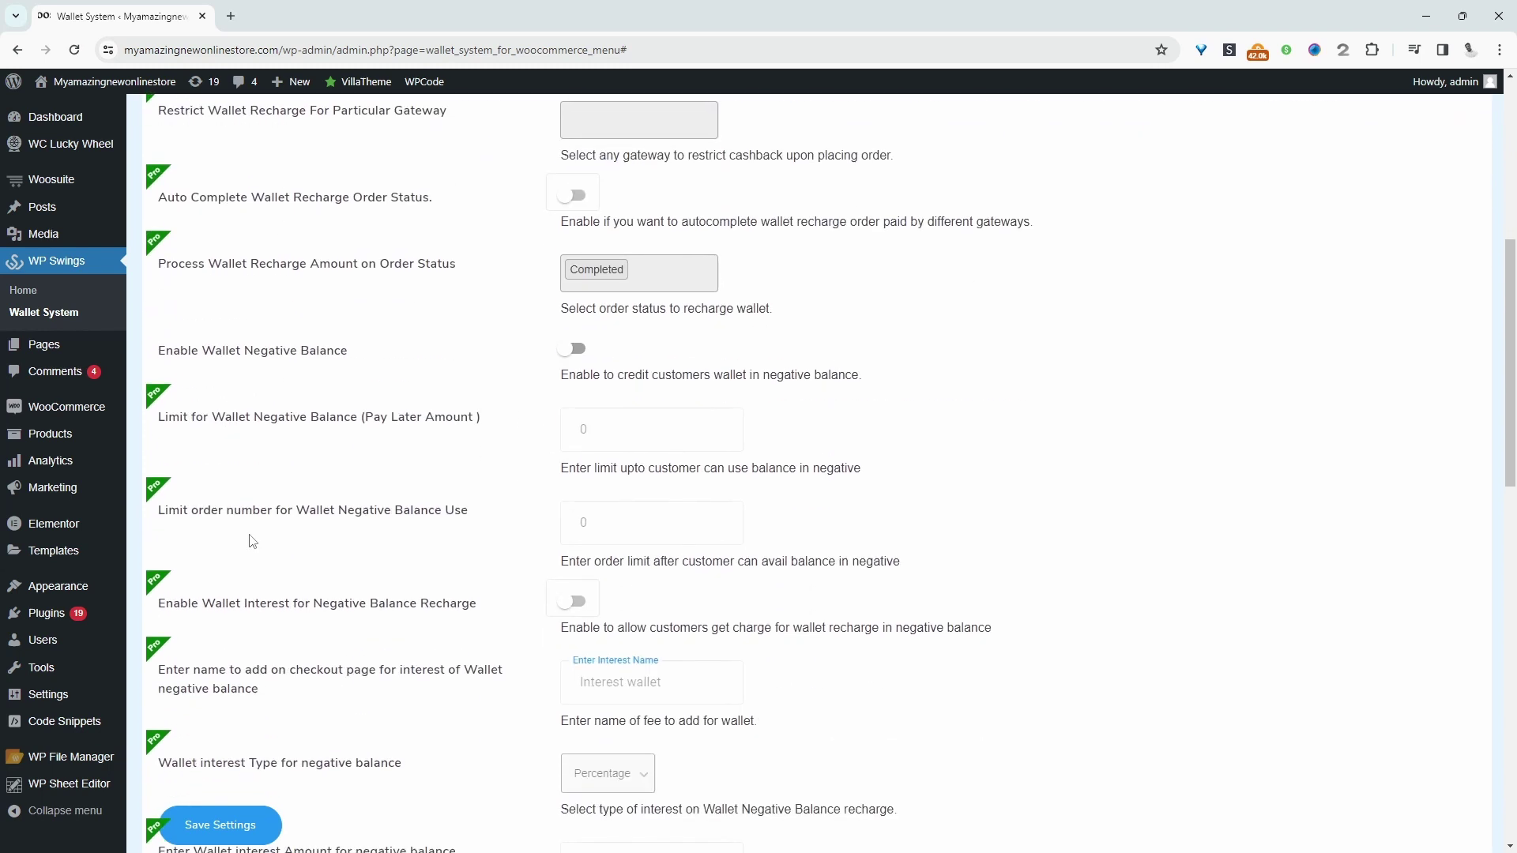
pyautogui.scroll(8, 548, 495)
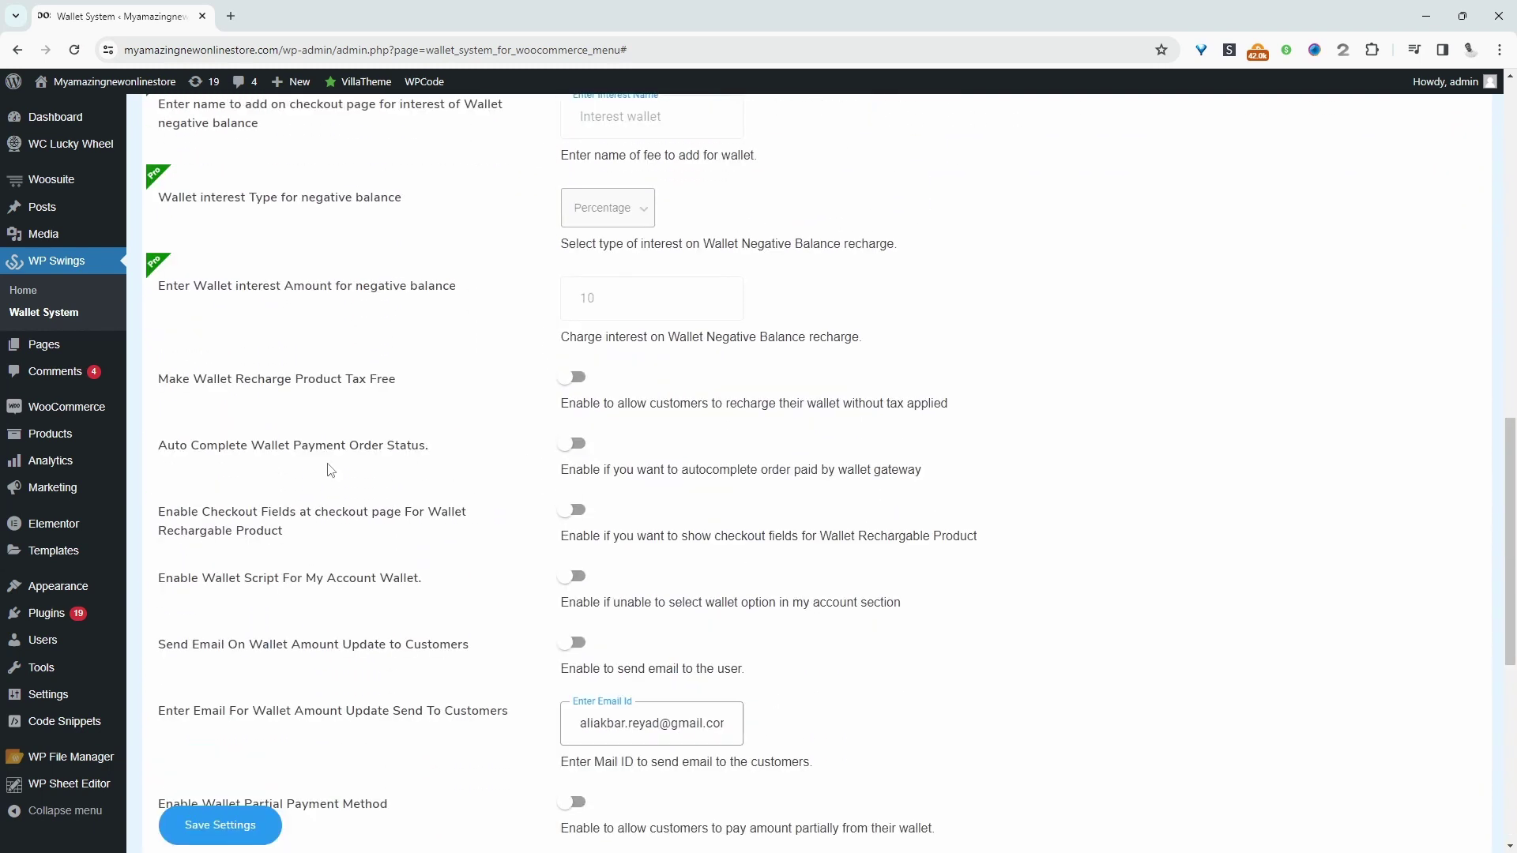
pyautogui.click(556, 449)
pyautogui.click(575, 510)
# Step: Enable partial payment with Manual Wallet Amount and save the settings
pyautogui.scroll(-4, 511, 543)
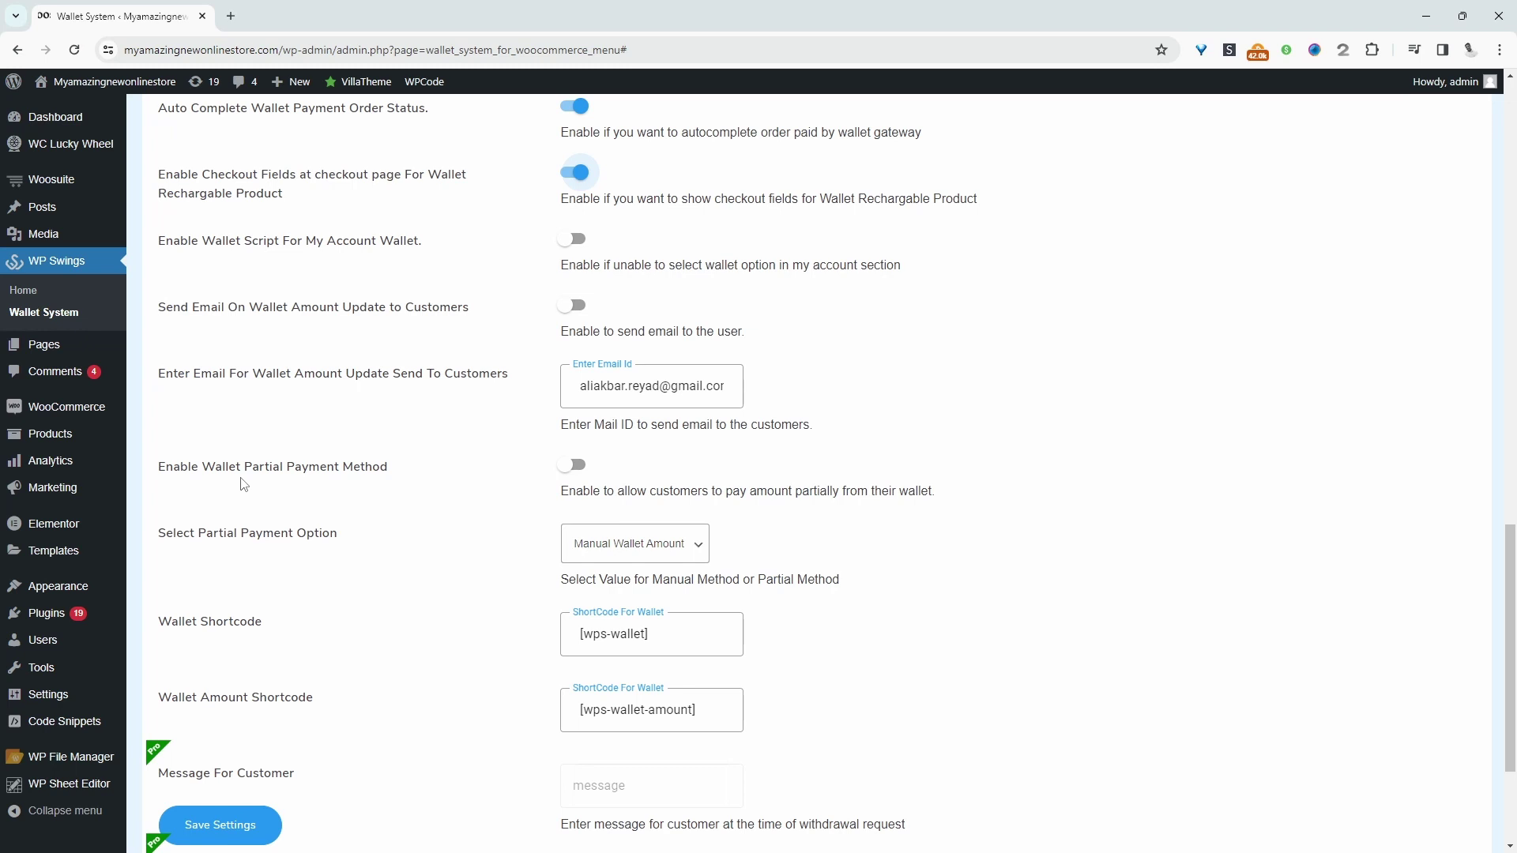
pyautogui.click(587, 465)
pyautogui.scroll(-1, 577, 475)
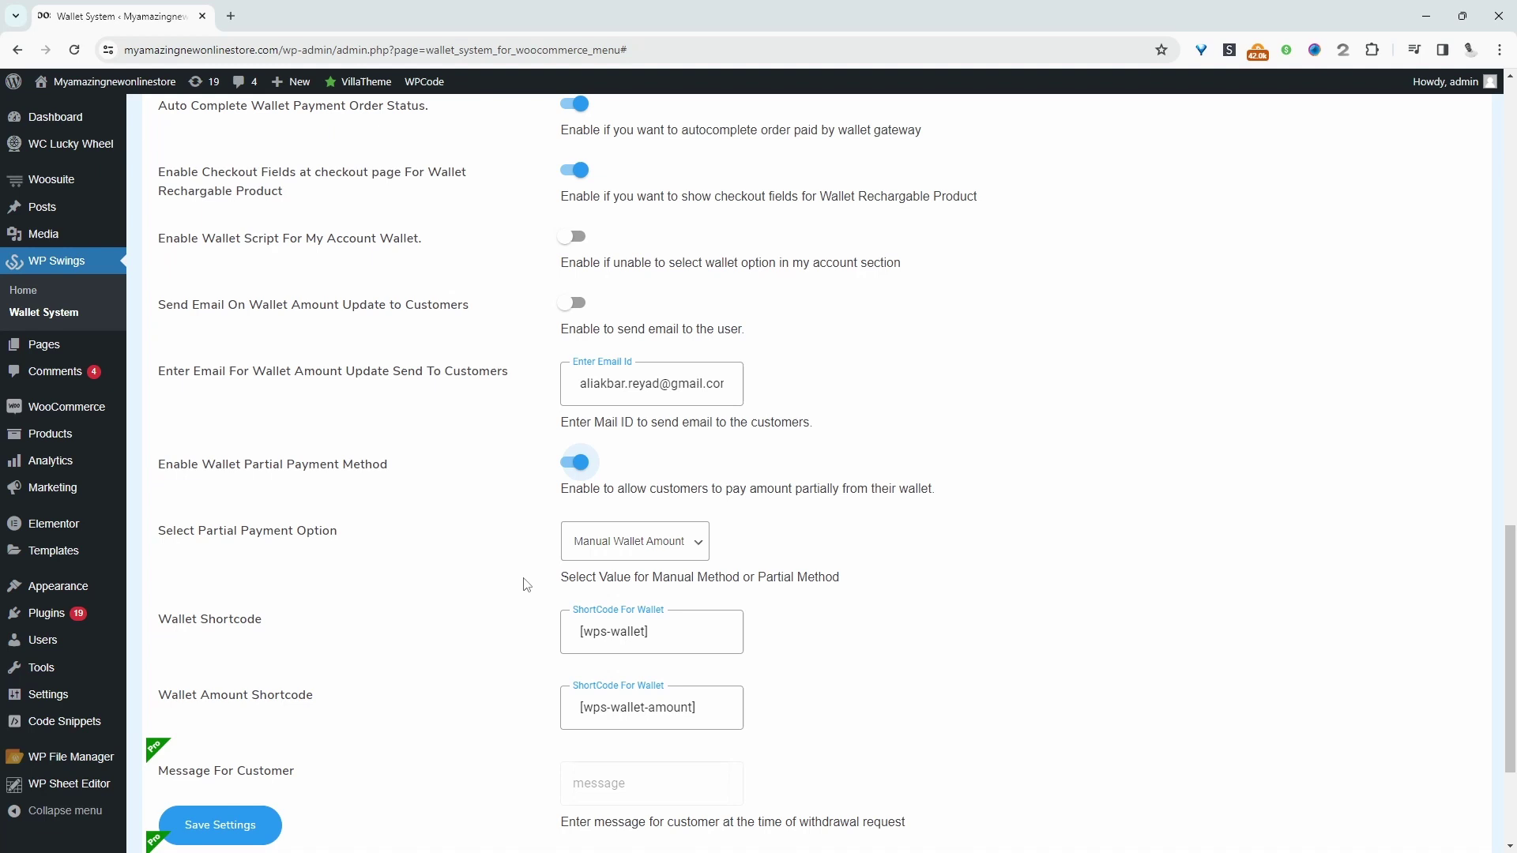
pyautogui.click(634, 542)
pyautogui.click(666, 581)
pyautogui.scroll(-3, 666, 582)
pyautogui.click(221, 760)
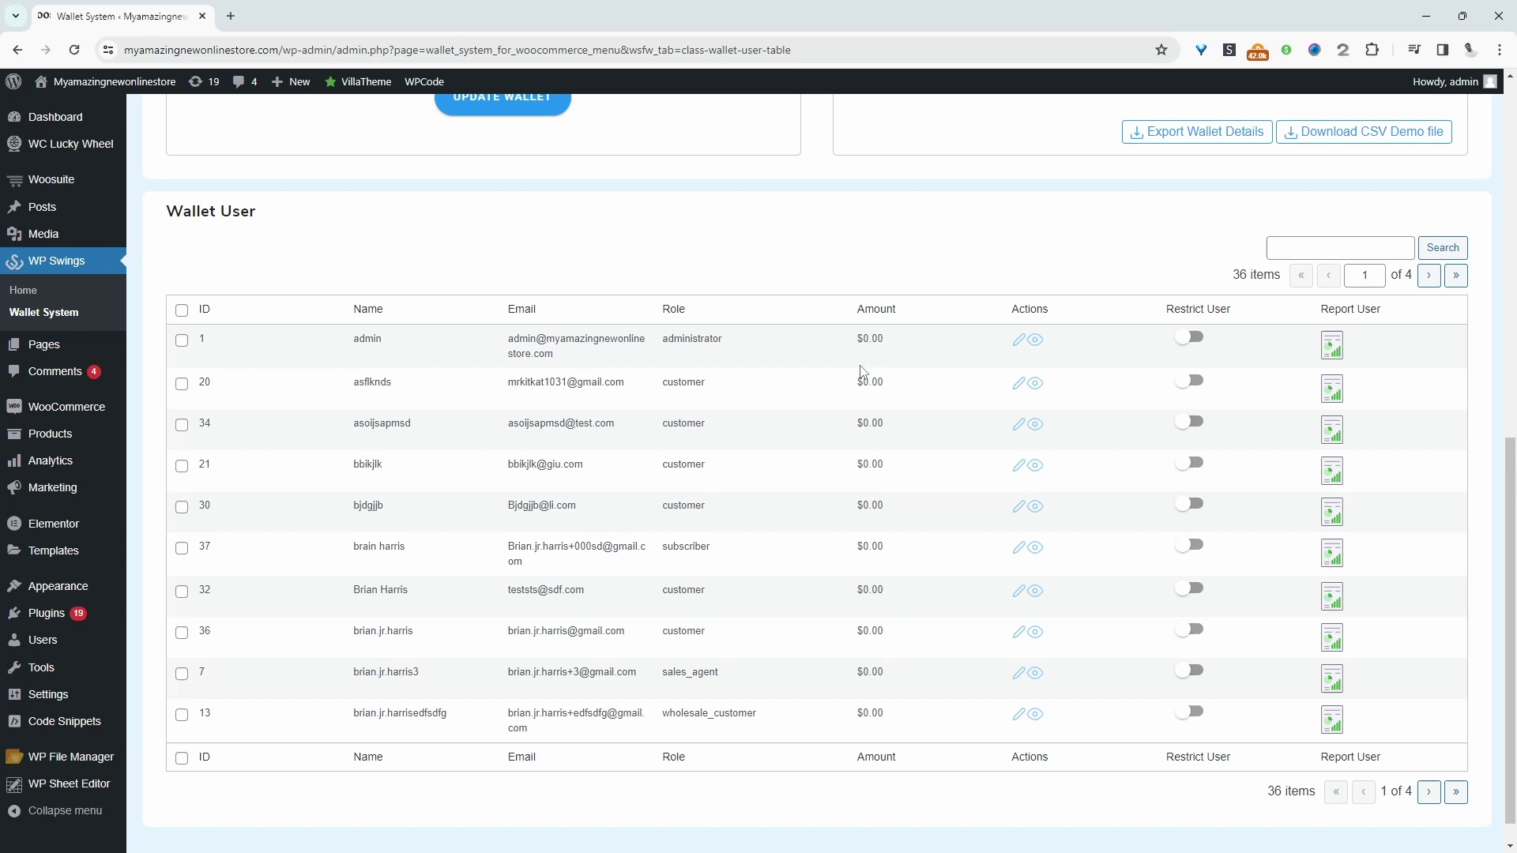
# Step: Choose Credit as the bulk action for all users' wallets
pyautogui.scroll(7, 938, 552)
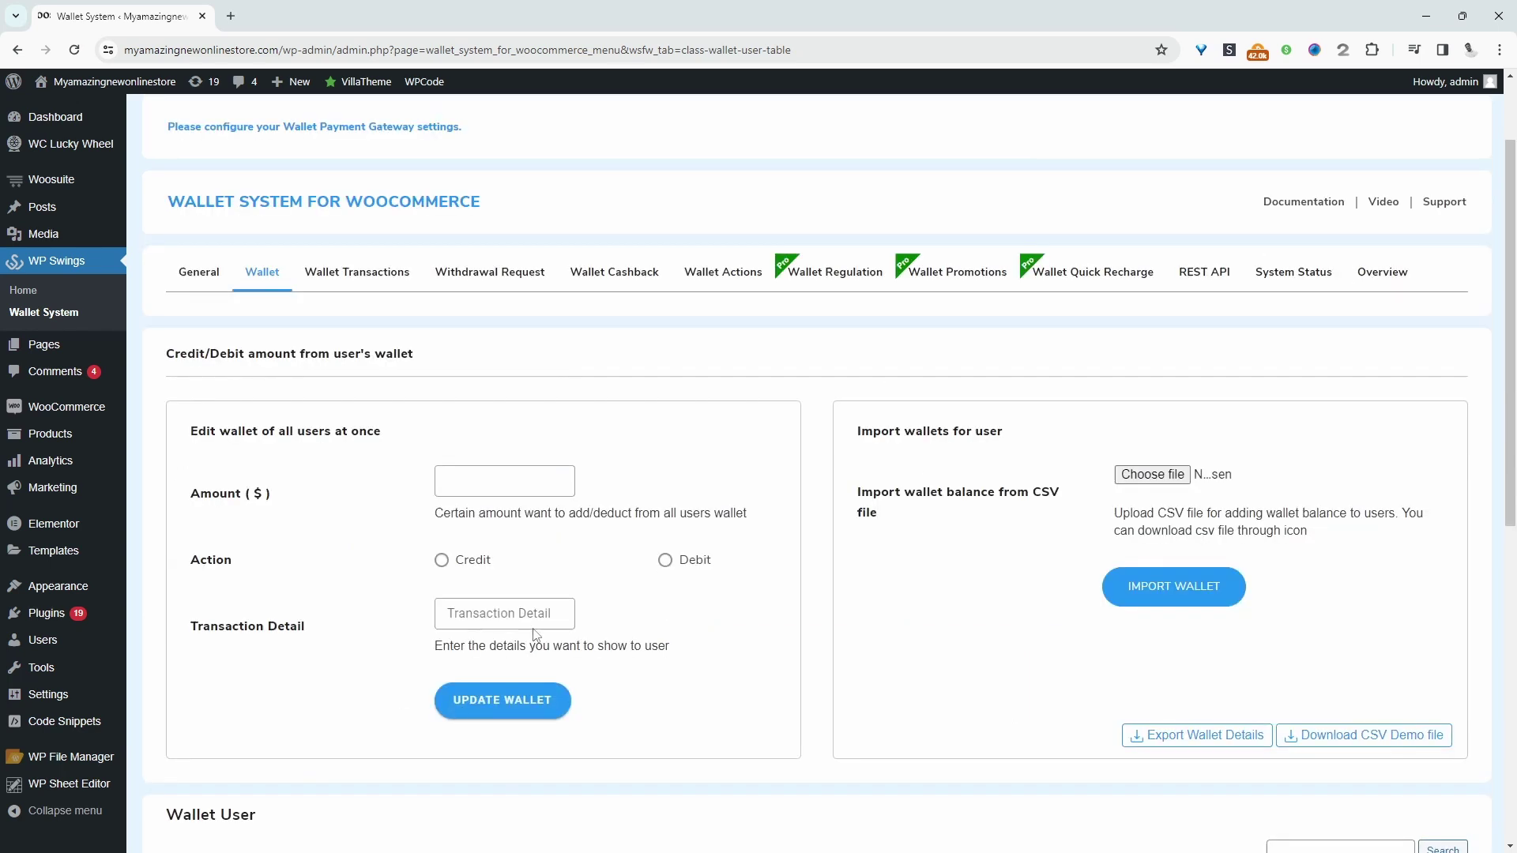
pyautogui.click(503, 478)
pyautogui.scroll(-1, 600, 505)
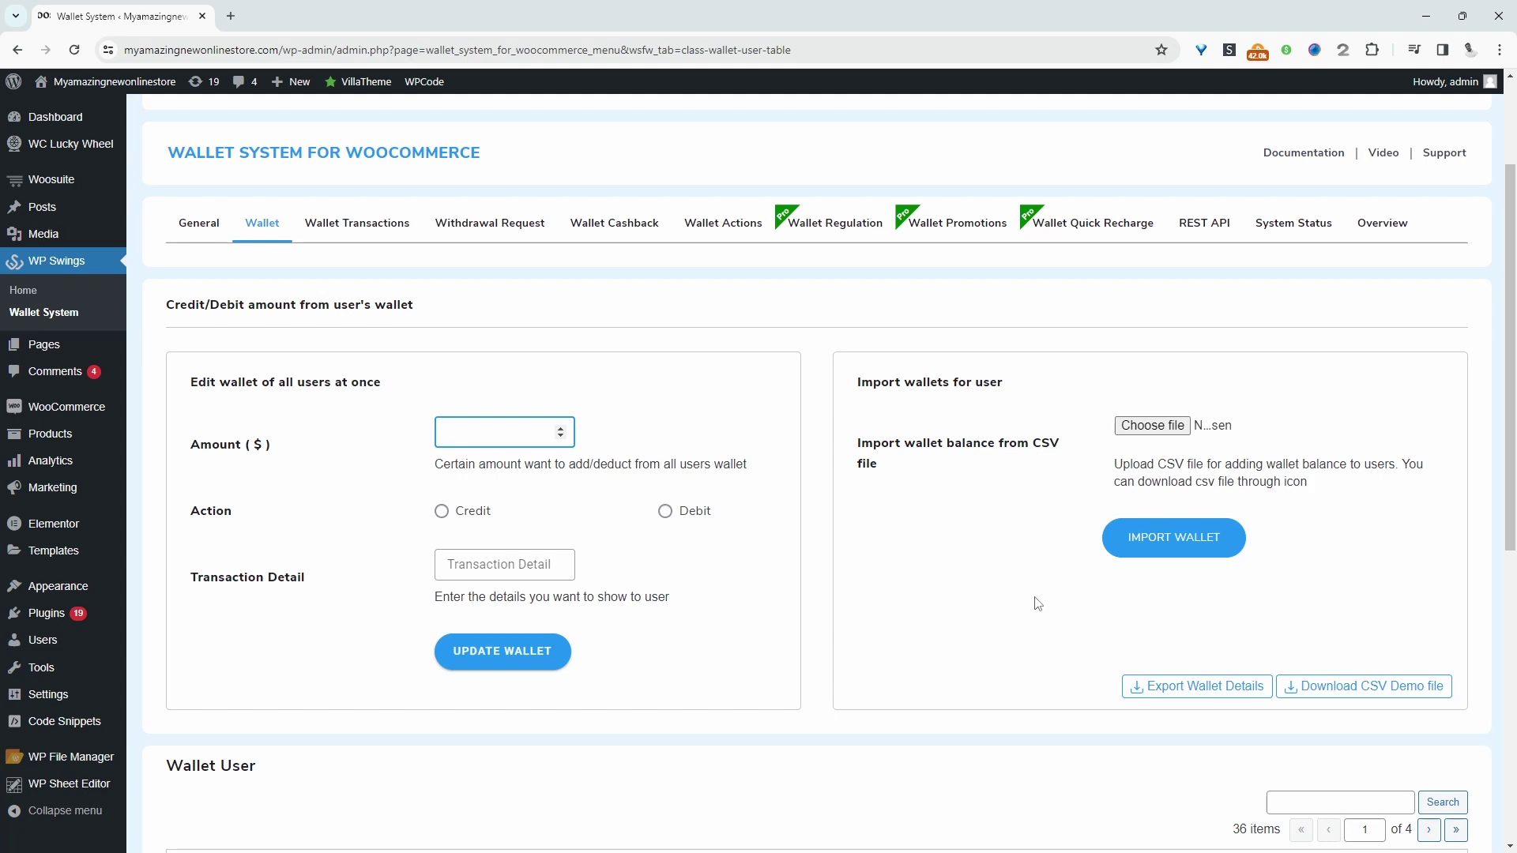
pyautogui.click(665, 511)
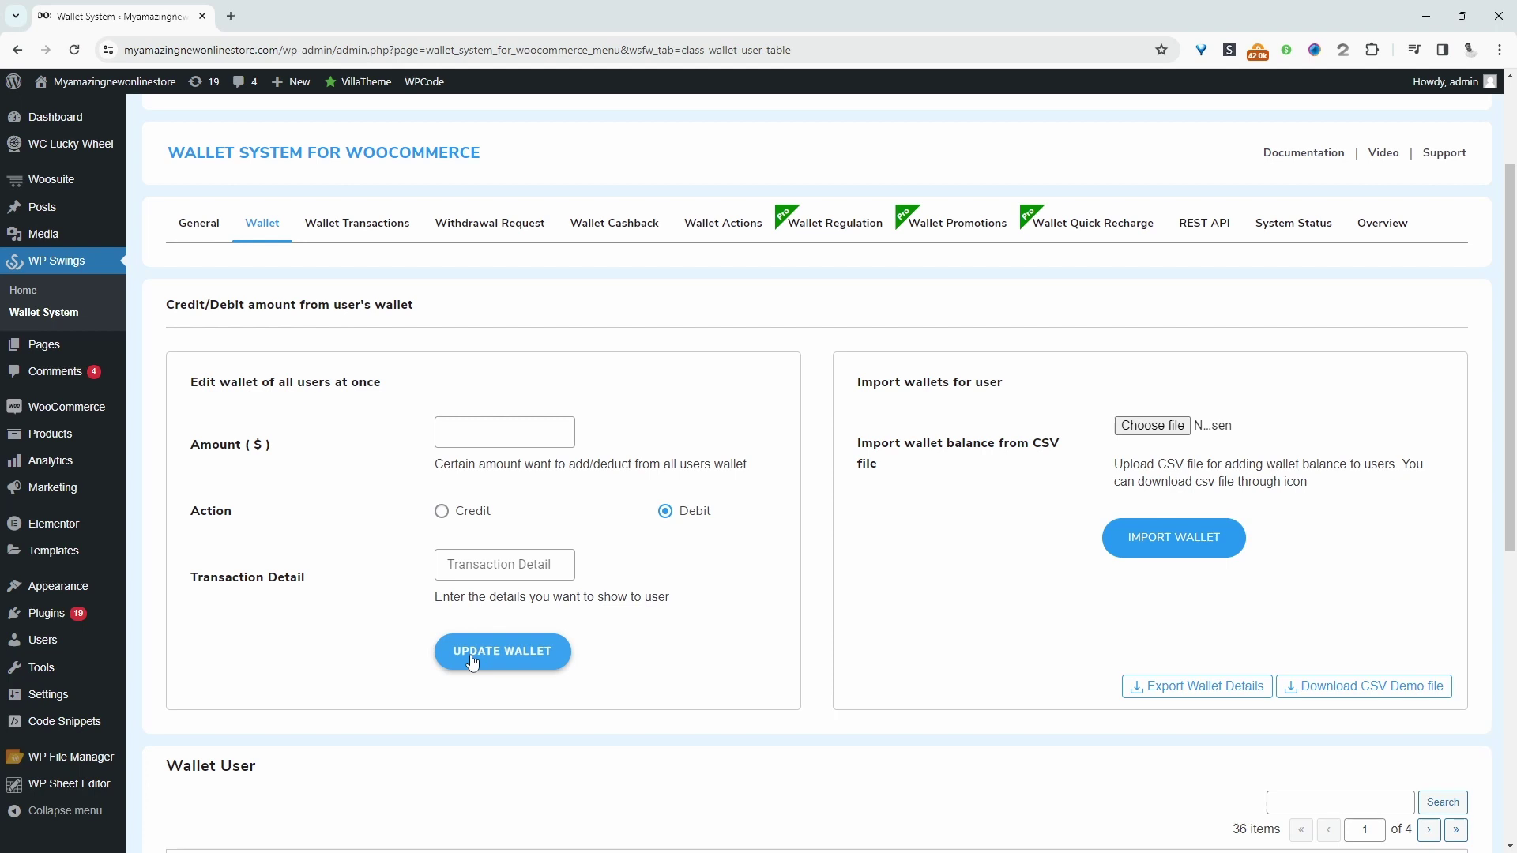
pyautogui.click(442, 513)
# Step: Credit 100 with the note 'Holiday gift' to every wallet and confirm the update
pyautogui.click(525, 434)
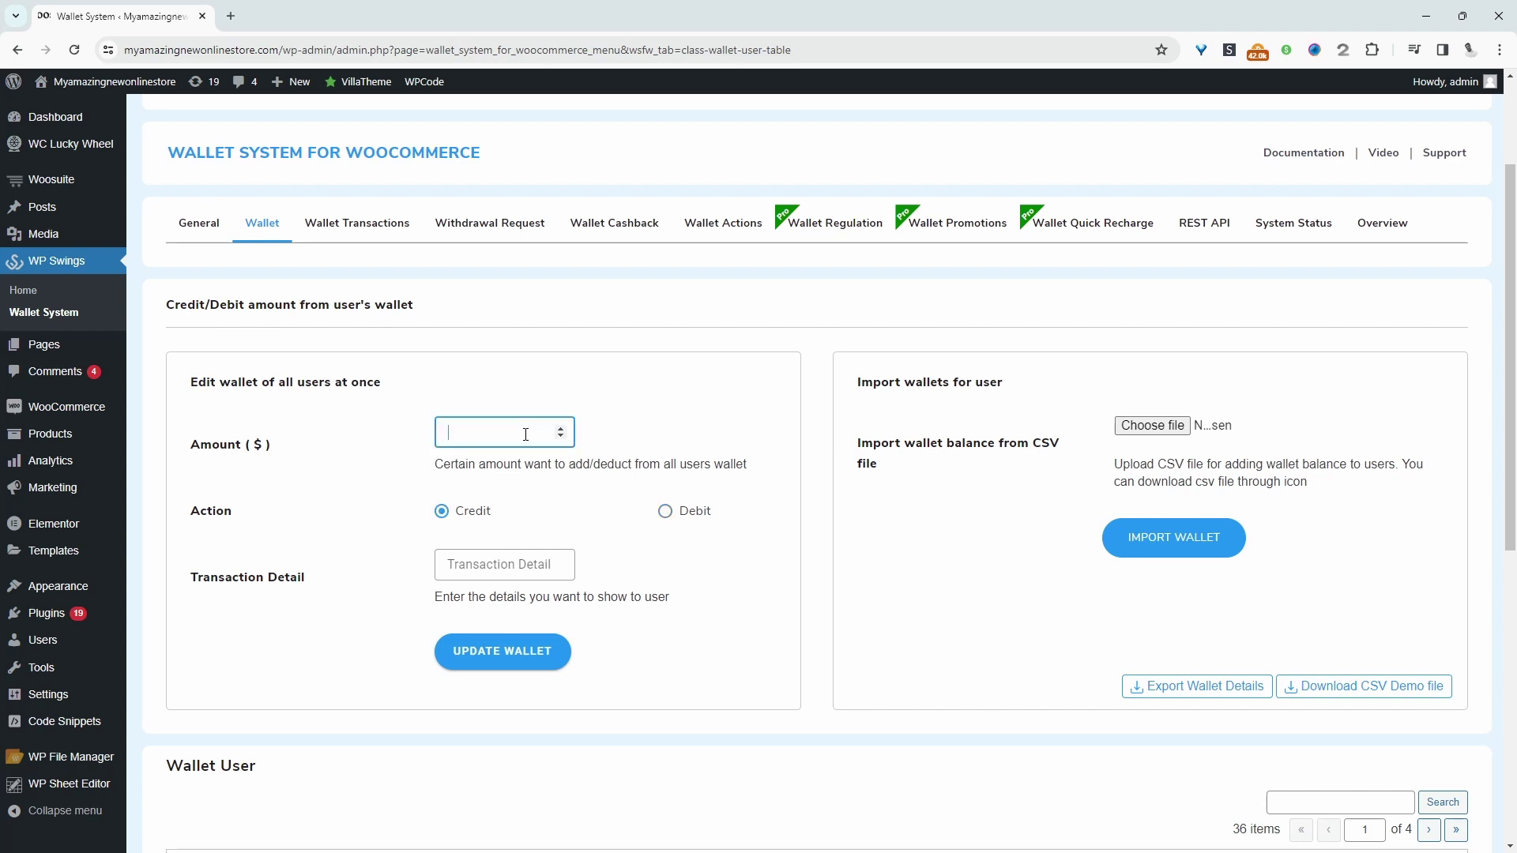
pyautogui.write('100')
pyautogui.click(504, 570)
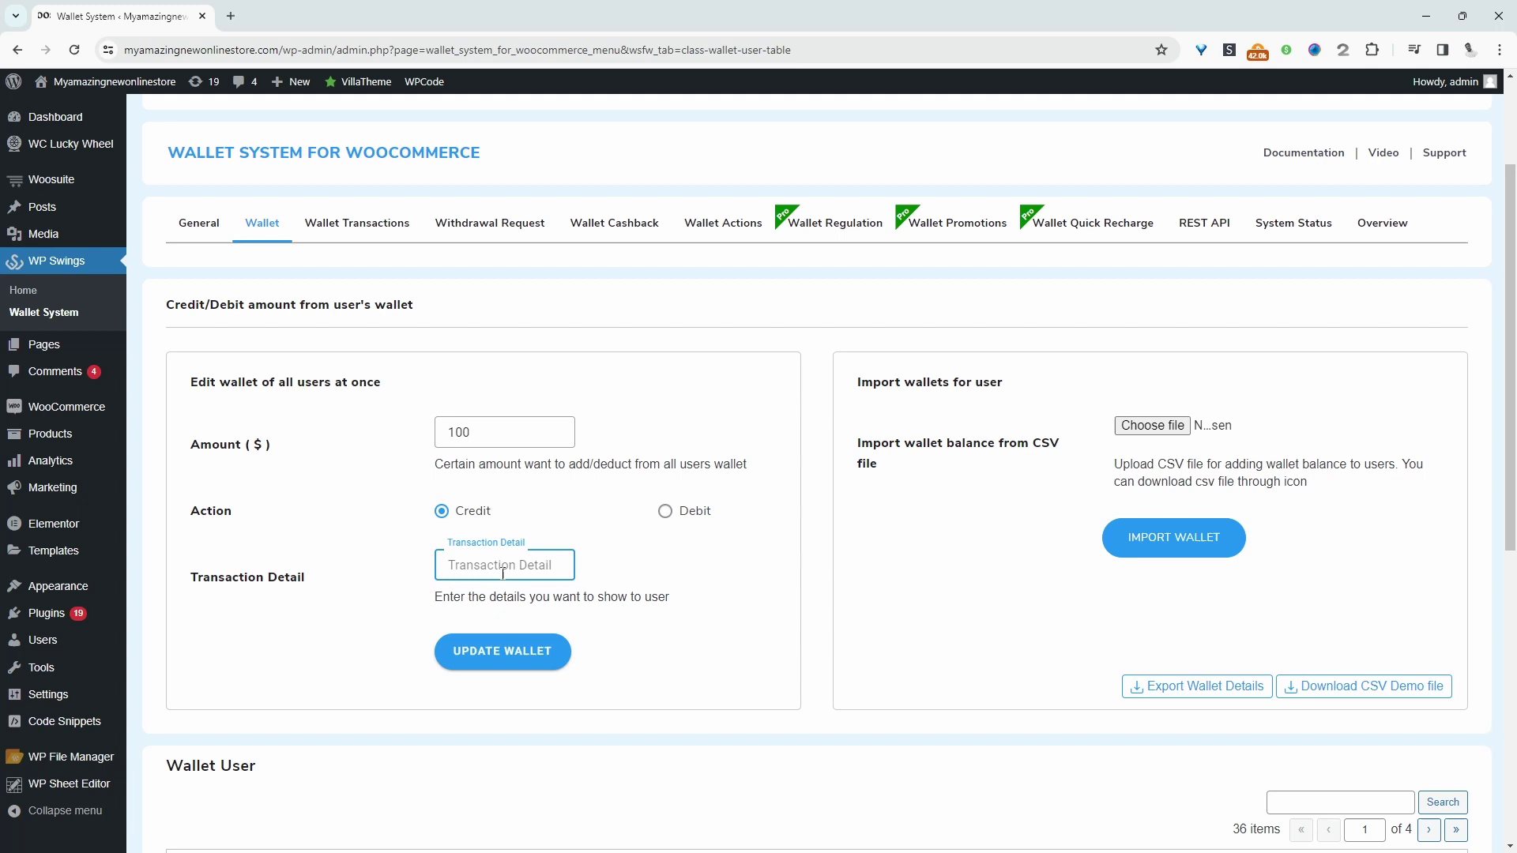
pyautogui.write('Holiday gift')
pyautogui.click(500, 661)
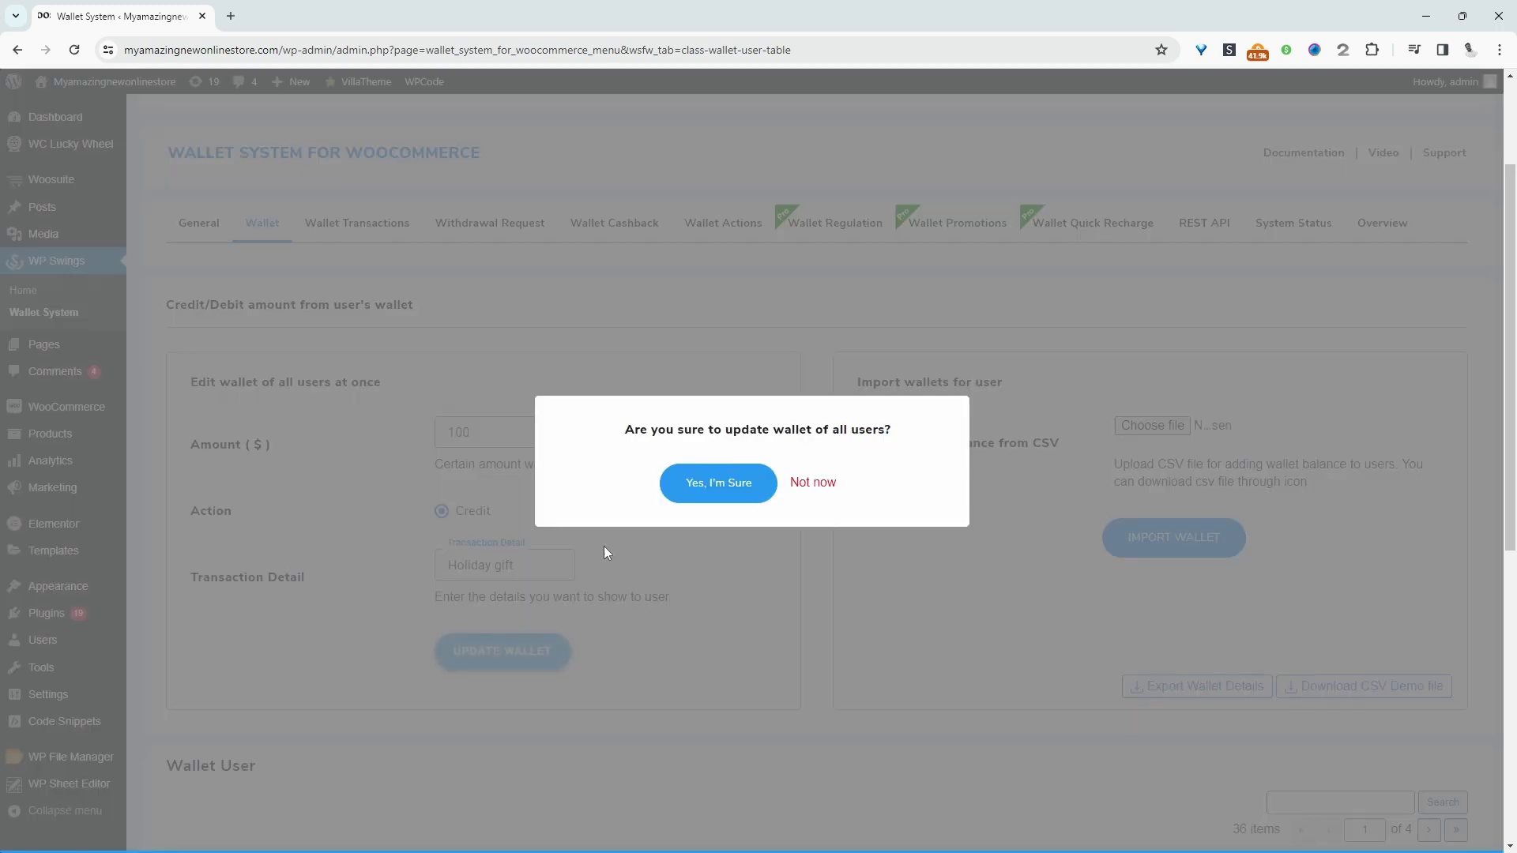
pyautogui.click(717, 474)
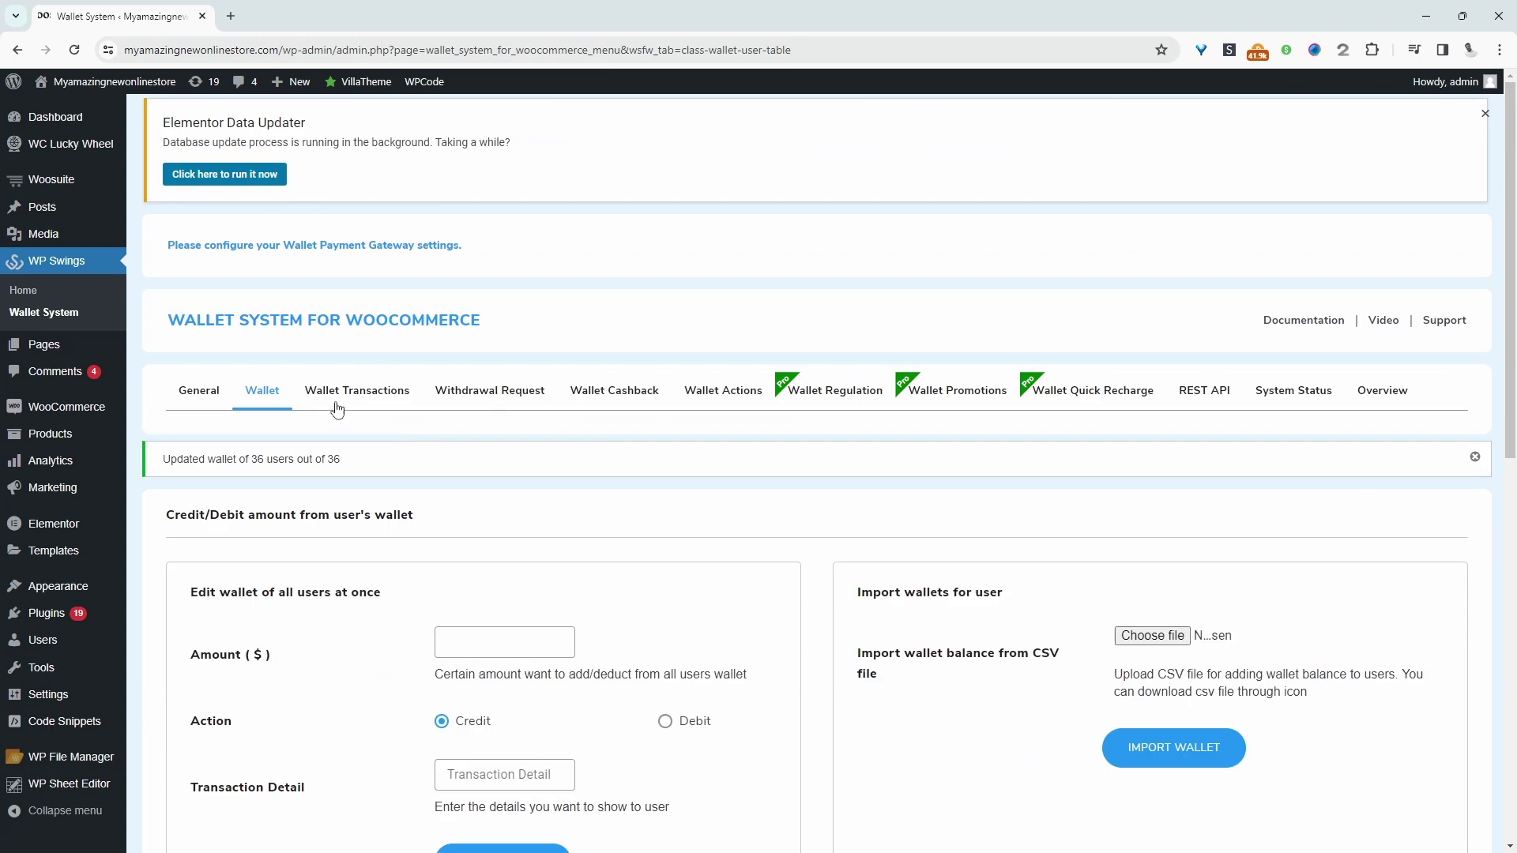
# Step: Open Wallet Transactions and scroll through the $100 Holiday gift credits
pyautogui.click(383, 398)
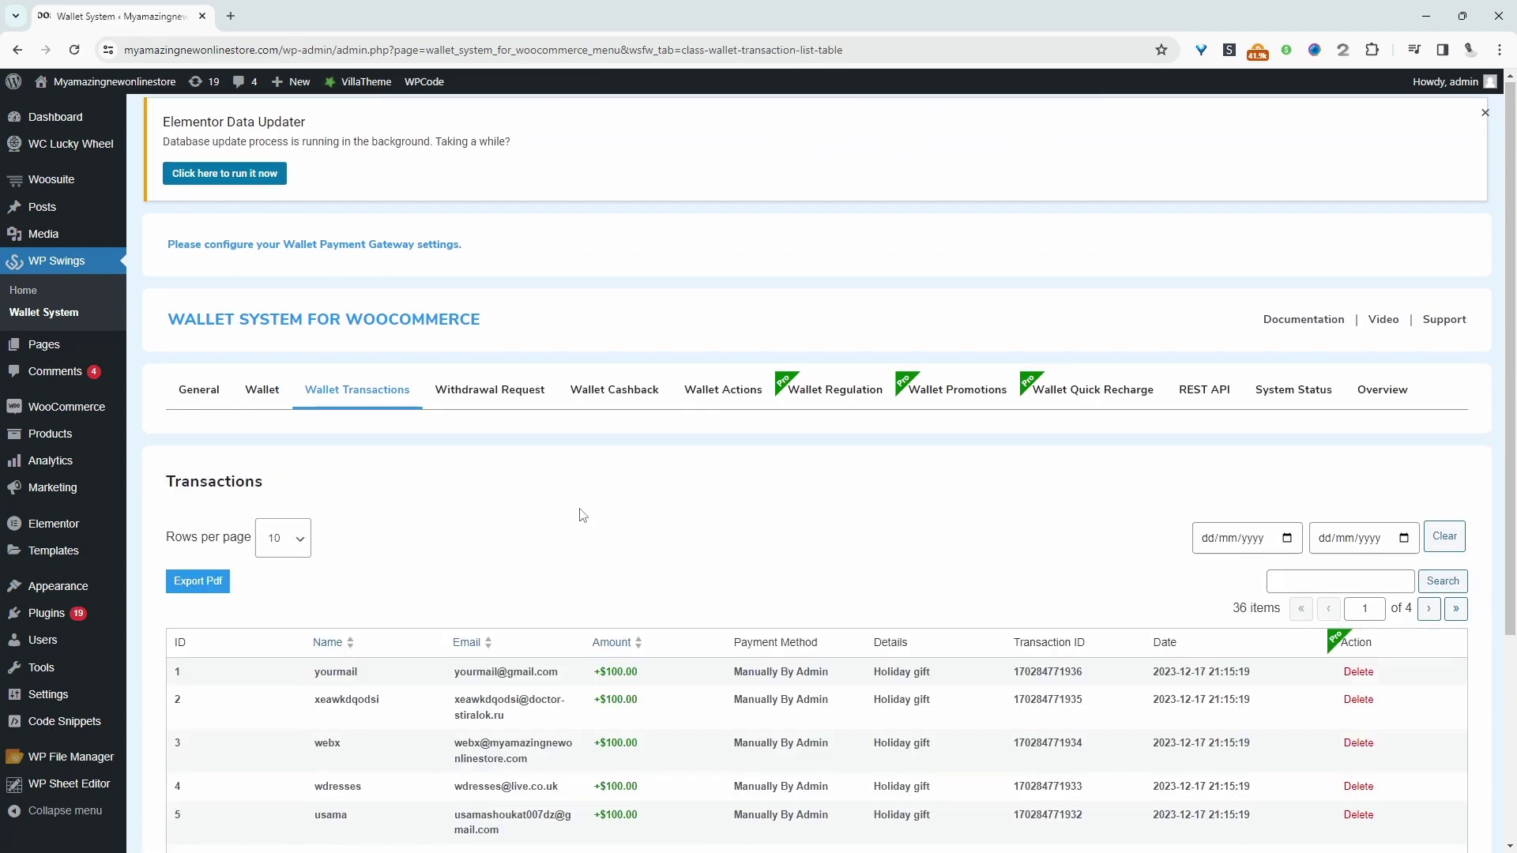
pyautogui.scroll(-3, 585, 514)
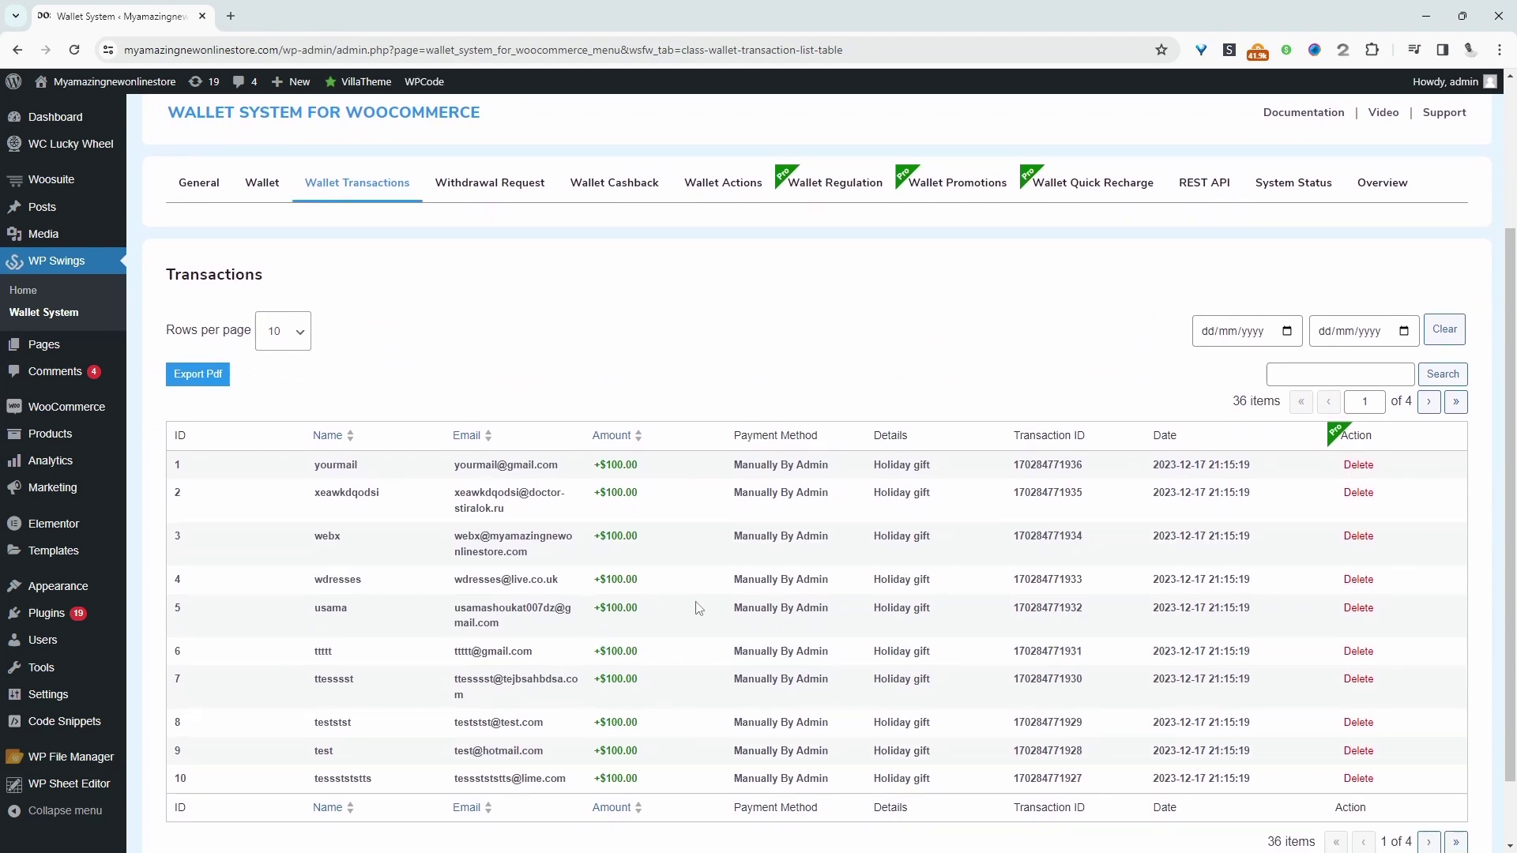
pyautogui.scroll(-1, 623, 576)
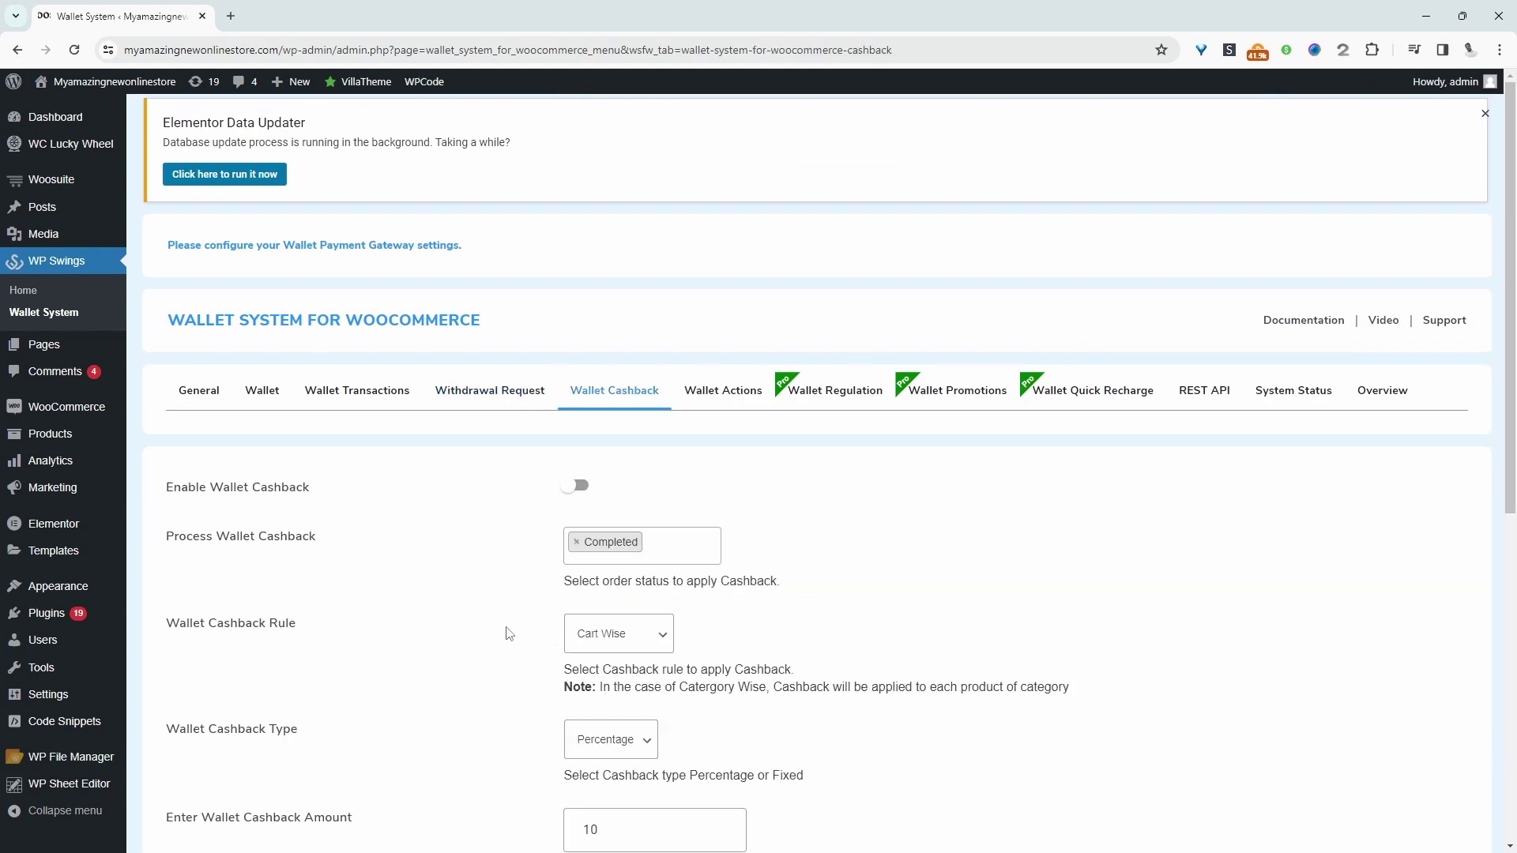
# Step: Enable cart-wise 10 percent cashback with a 10 minimum cart and 20 maximum
pyautogui.click(591, 487)
pyautogui.scroll(-5, 462, 598)
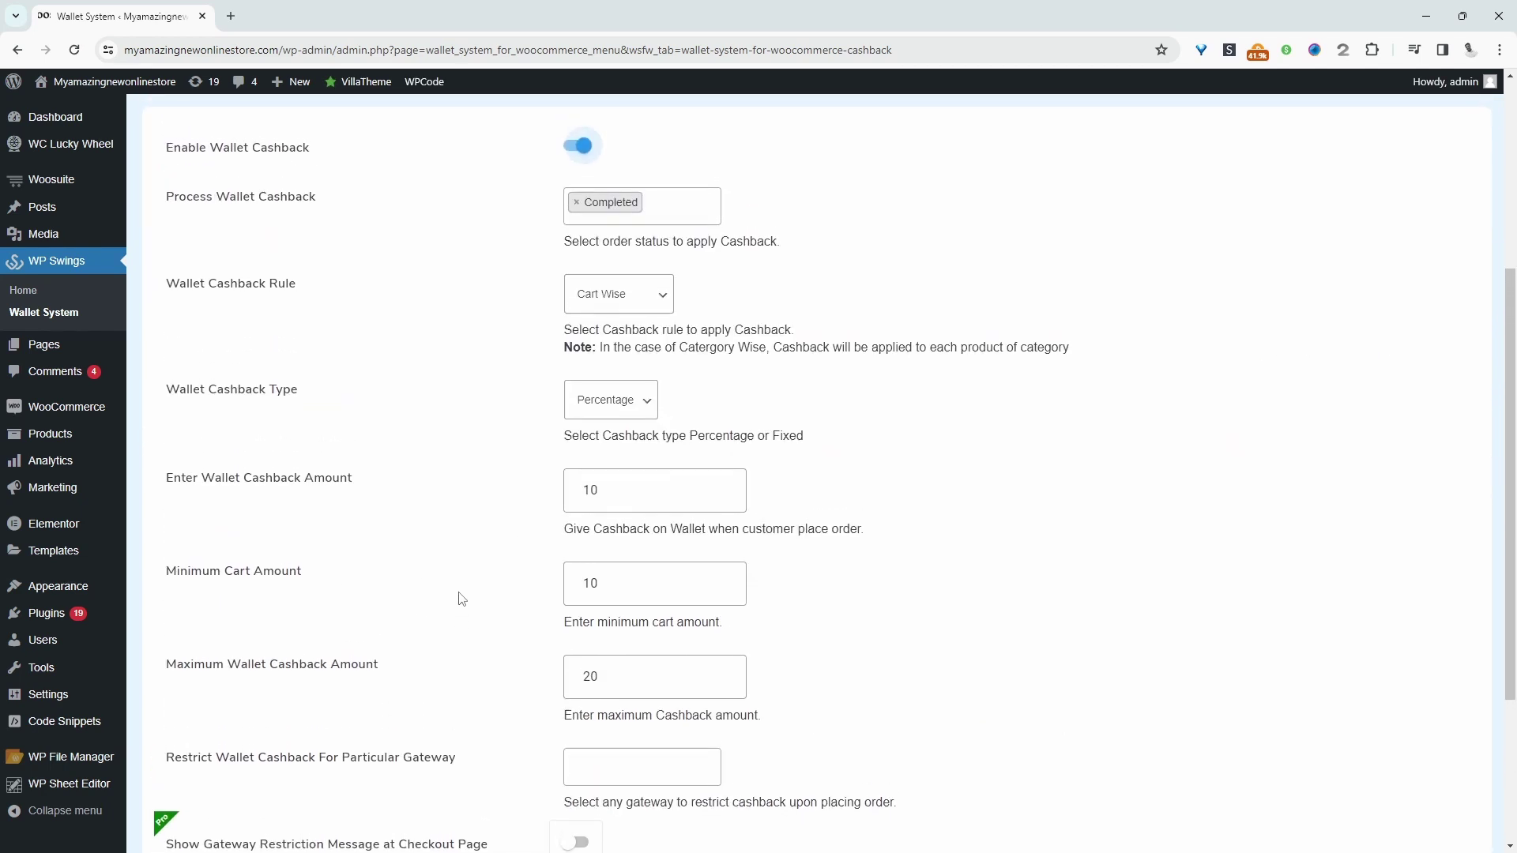
pyautogui.click(591, 504)
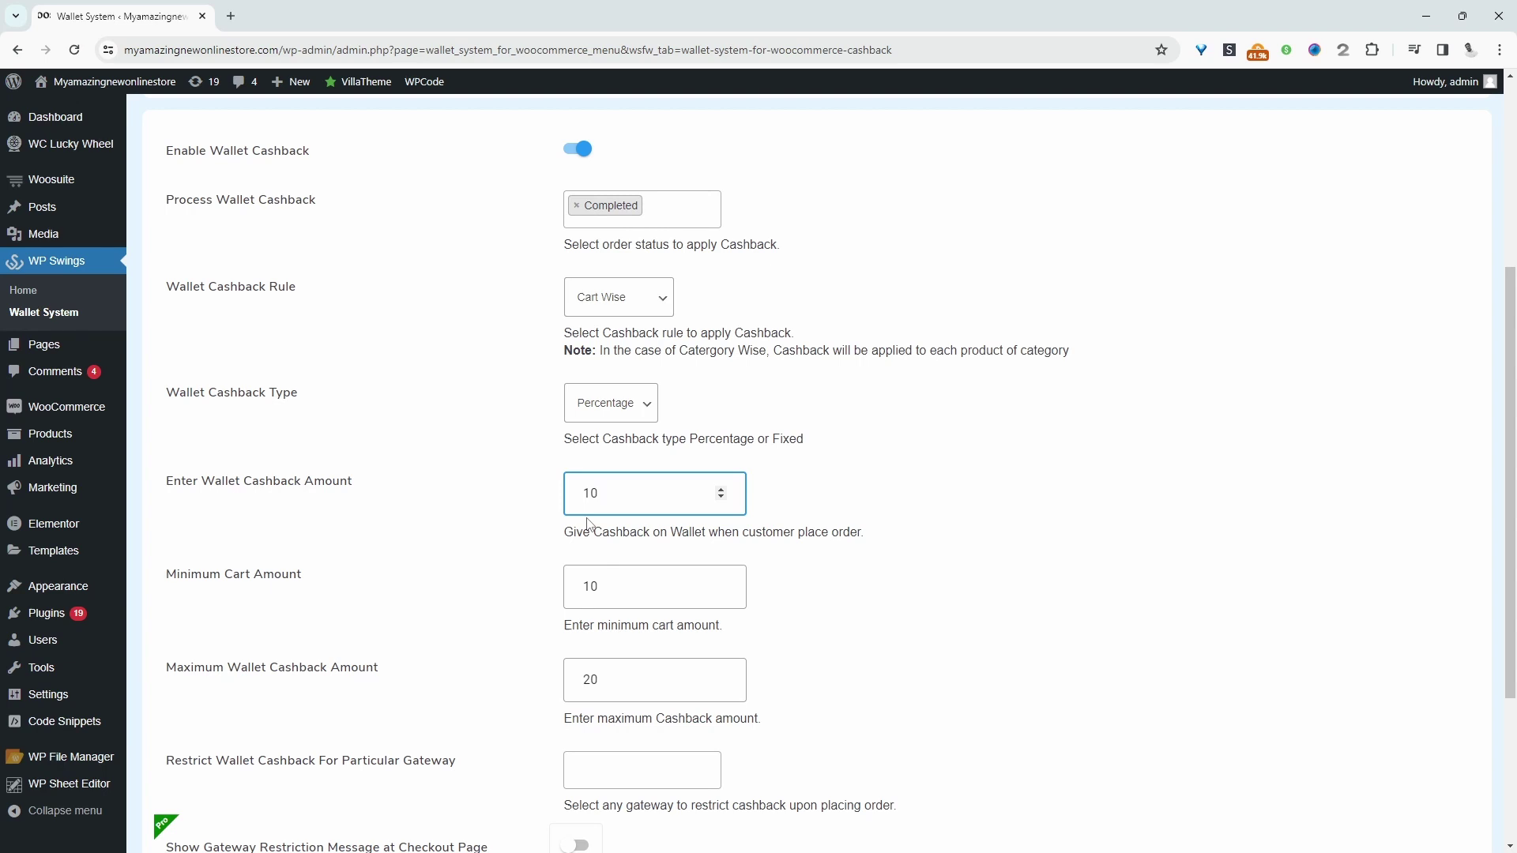
pyautogui.scroll(-3, 587, 523)
pyautogui.scroll(5, 586, 634)
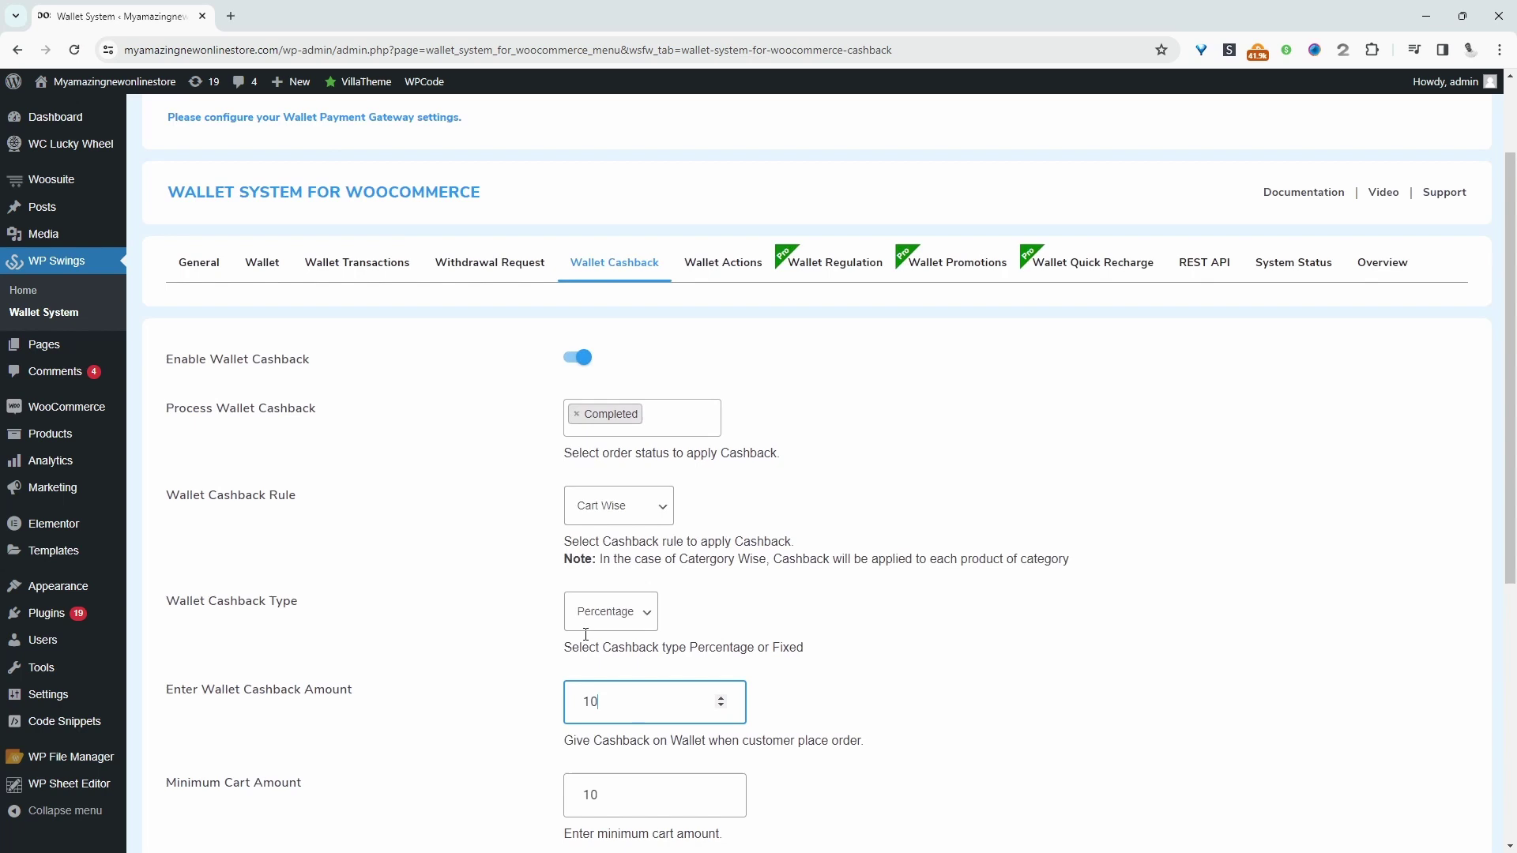
# Step: Open Wallet Actions and leave Auto Top Up off, dismissing the Subscription plugin notice
pyautogui.press('Return')
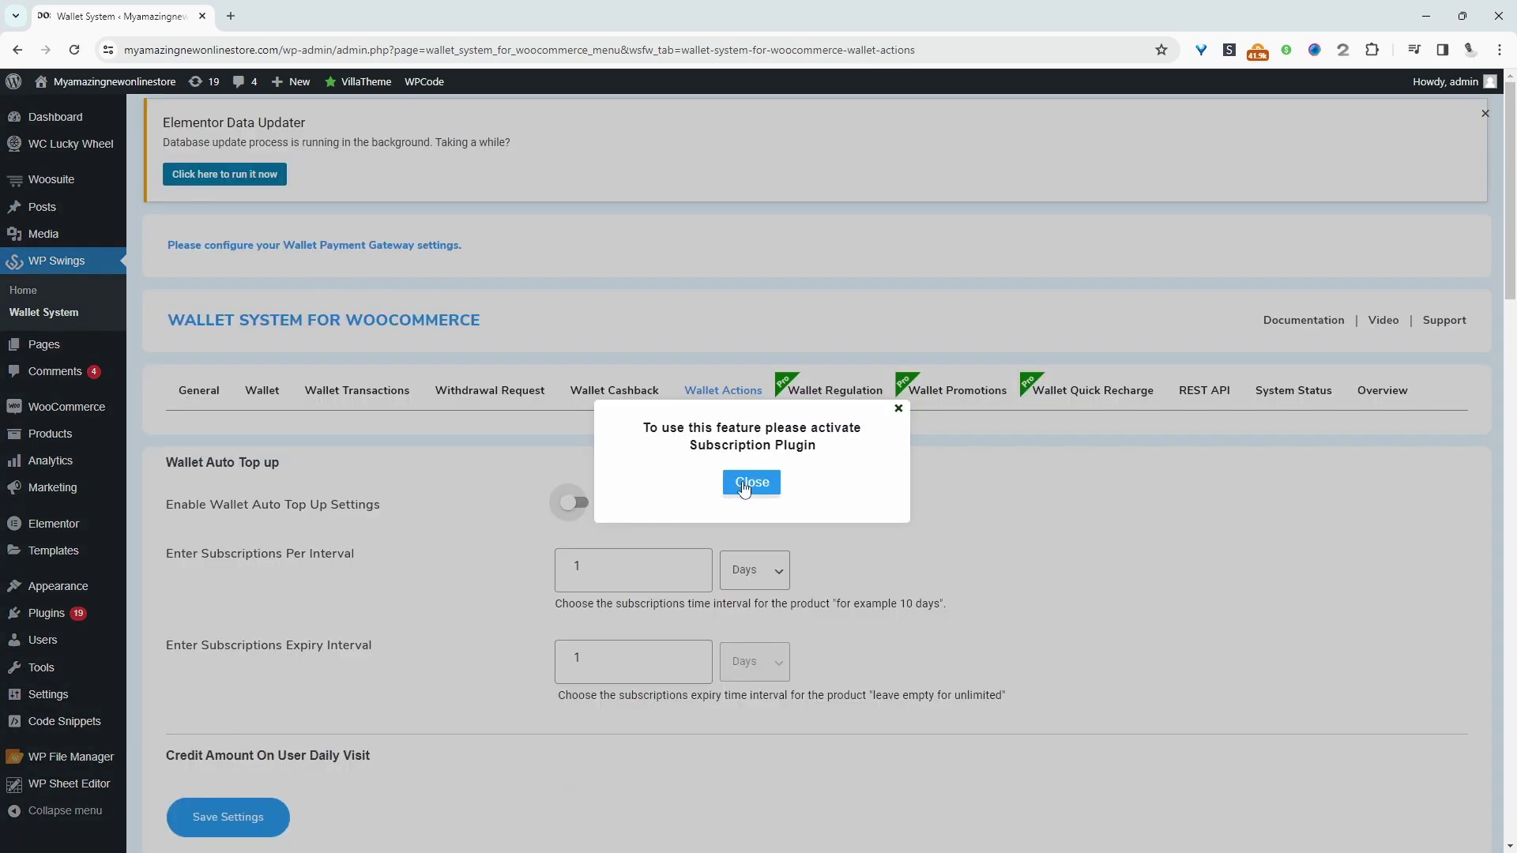
pyautogui.click(744, 485)
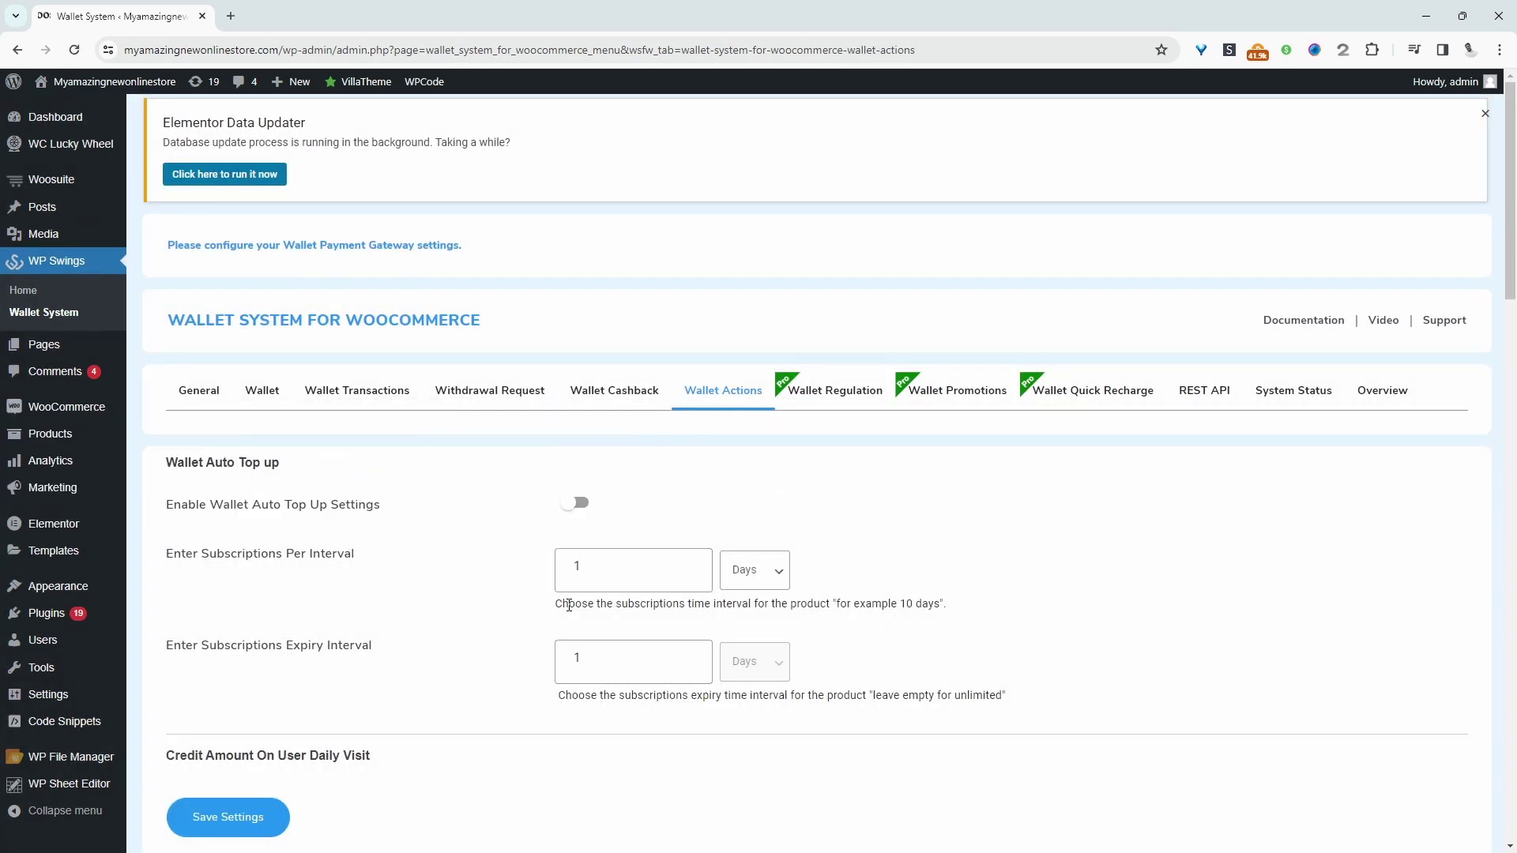
pyautogui.click(636, 573)
pyautogui.click(634, 574)
pyautogui.click(589, 516)
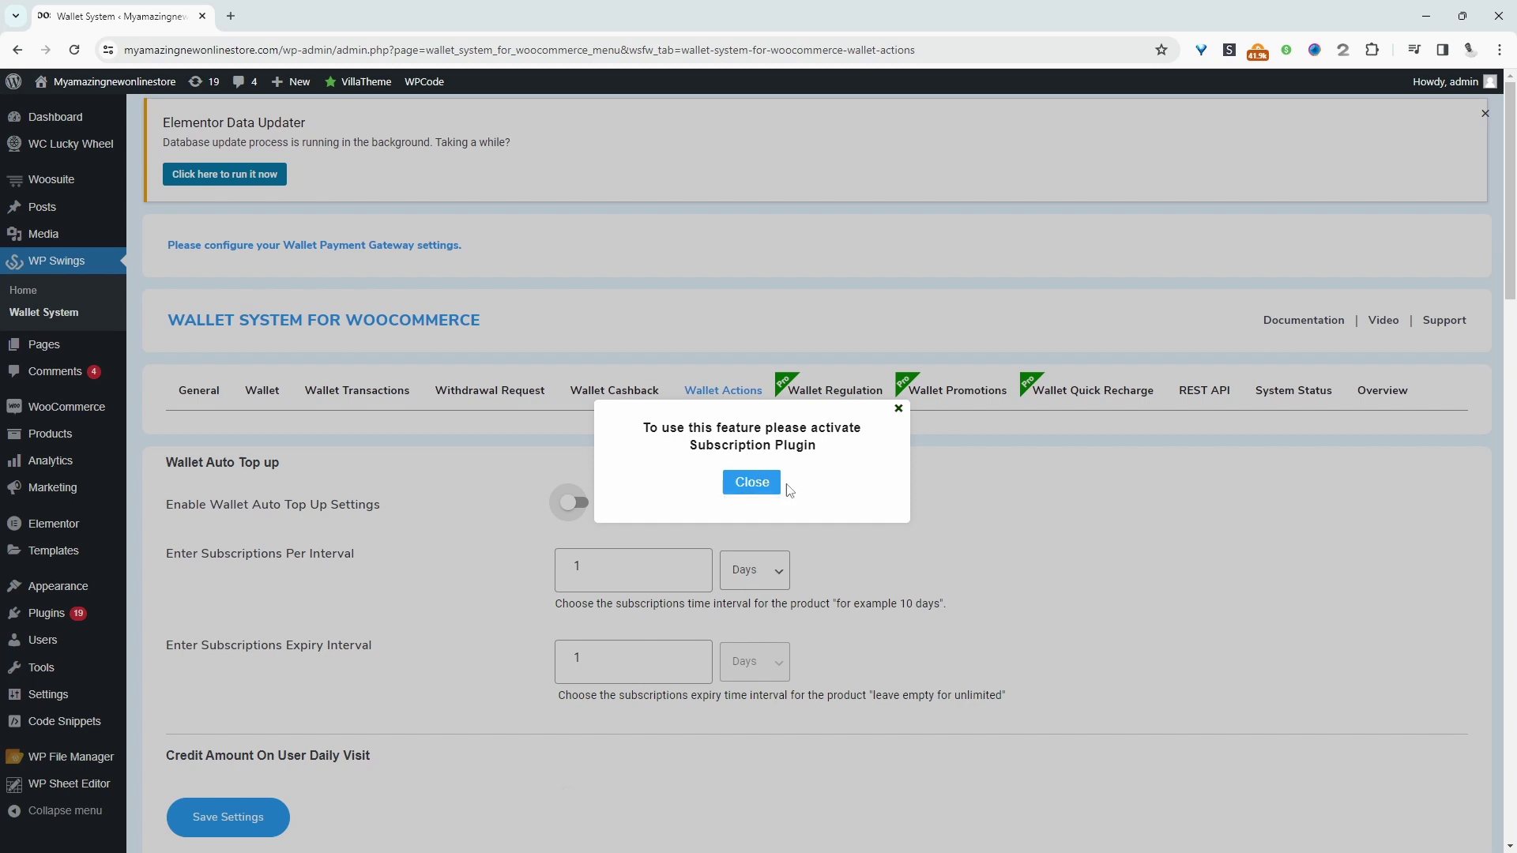
pyautogui.click(762, 482)
# Step: Open the Overview tab and scroll through the feature list and benefit cards
pyautogui.click(1382, 402)
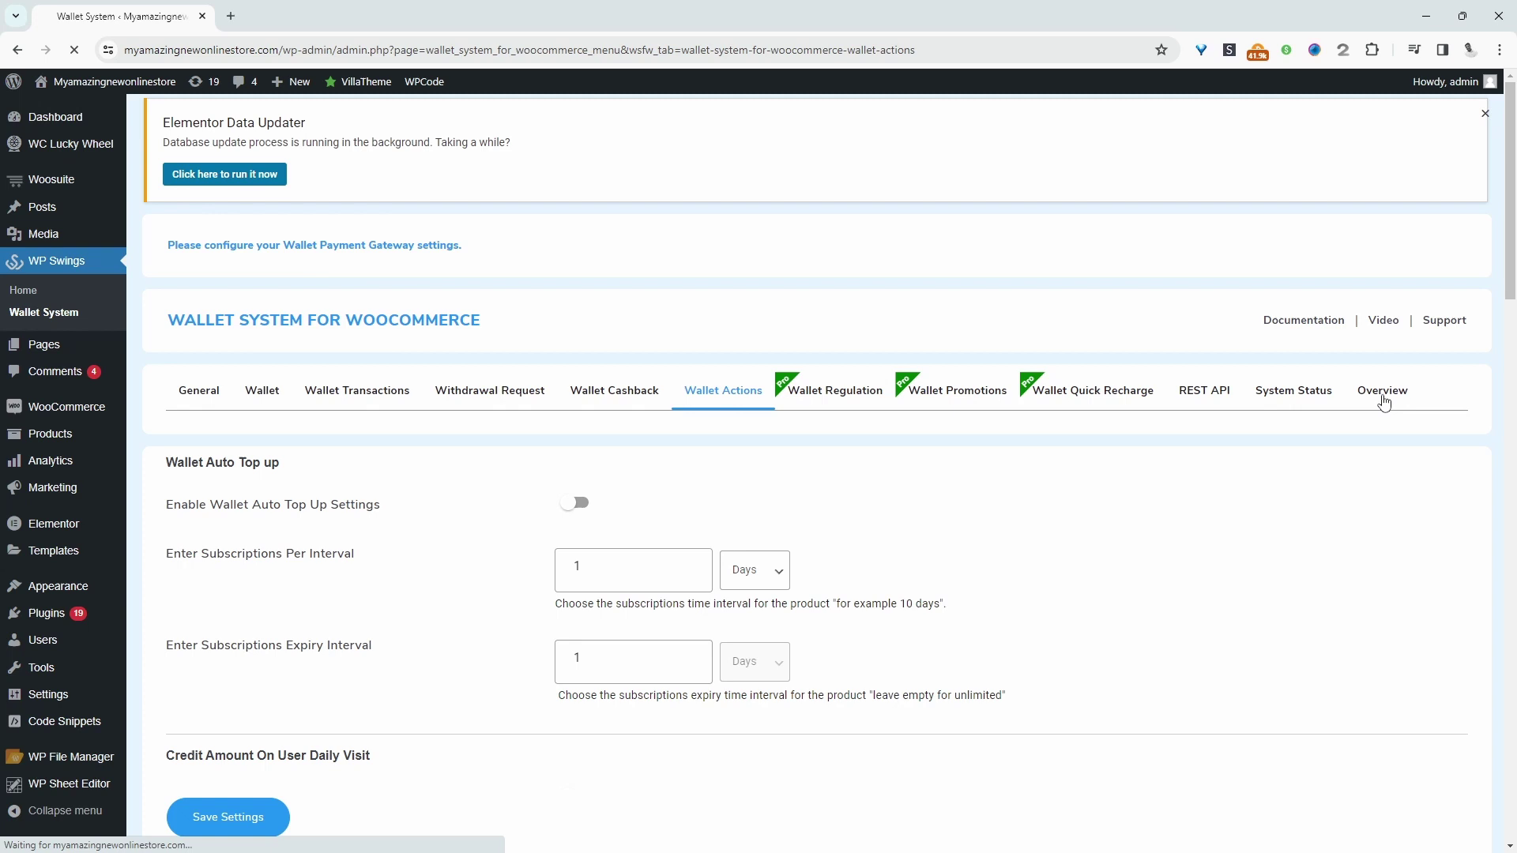
pyautogui.scroll(-5, 644, 608)
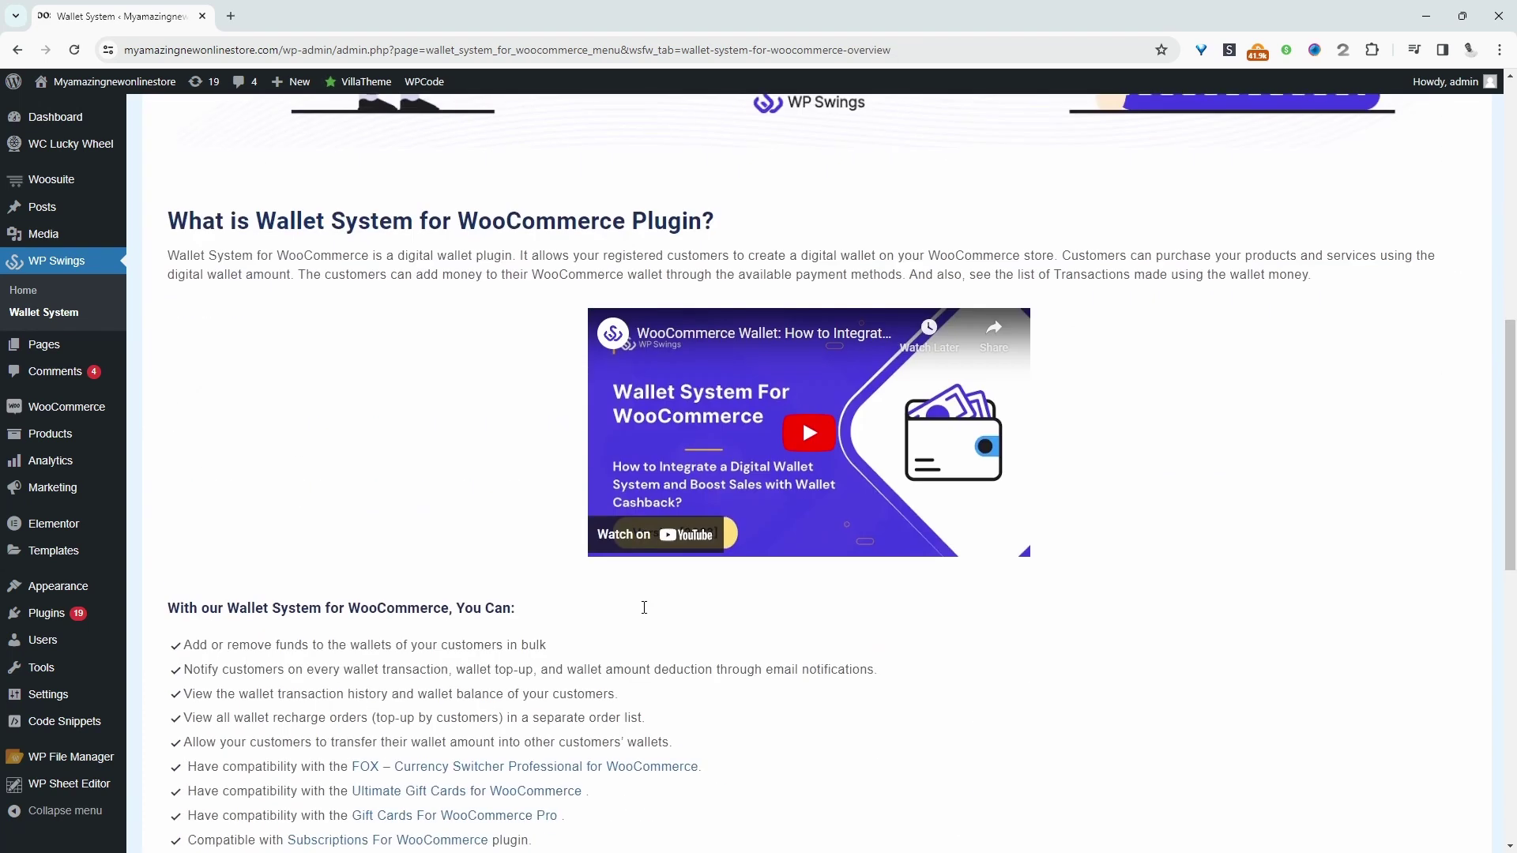
pyautogui.scroll(-8, 644, 608)
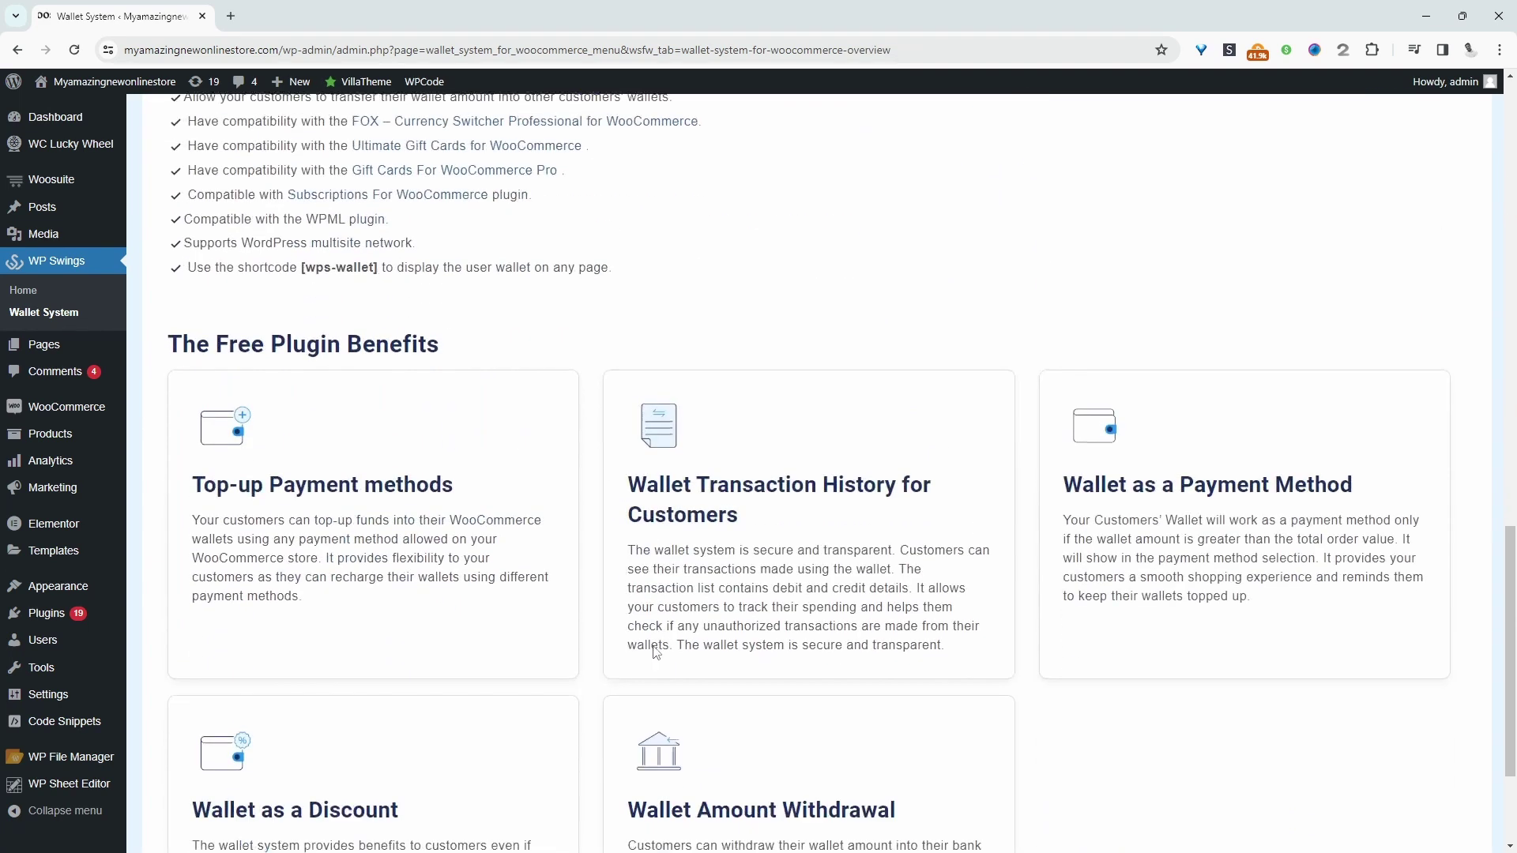
pyautogui.scroll(-3, 656, 653)
pyautogui.scroll(10, 656, 653)
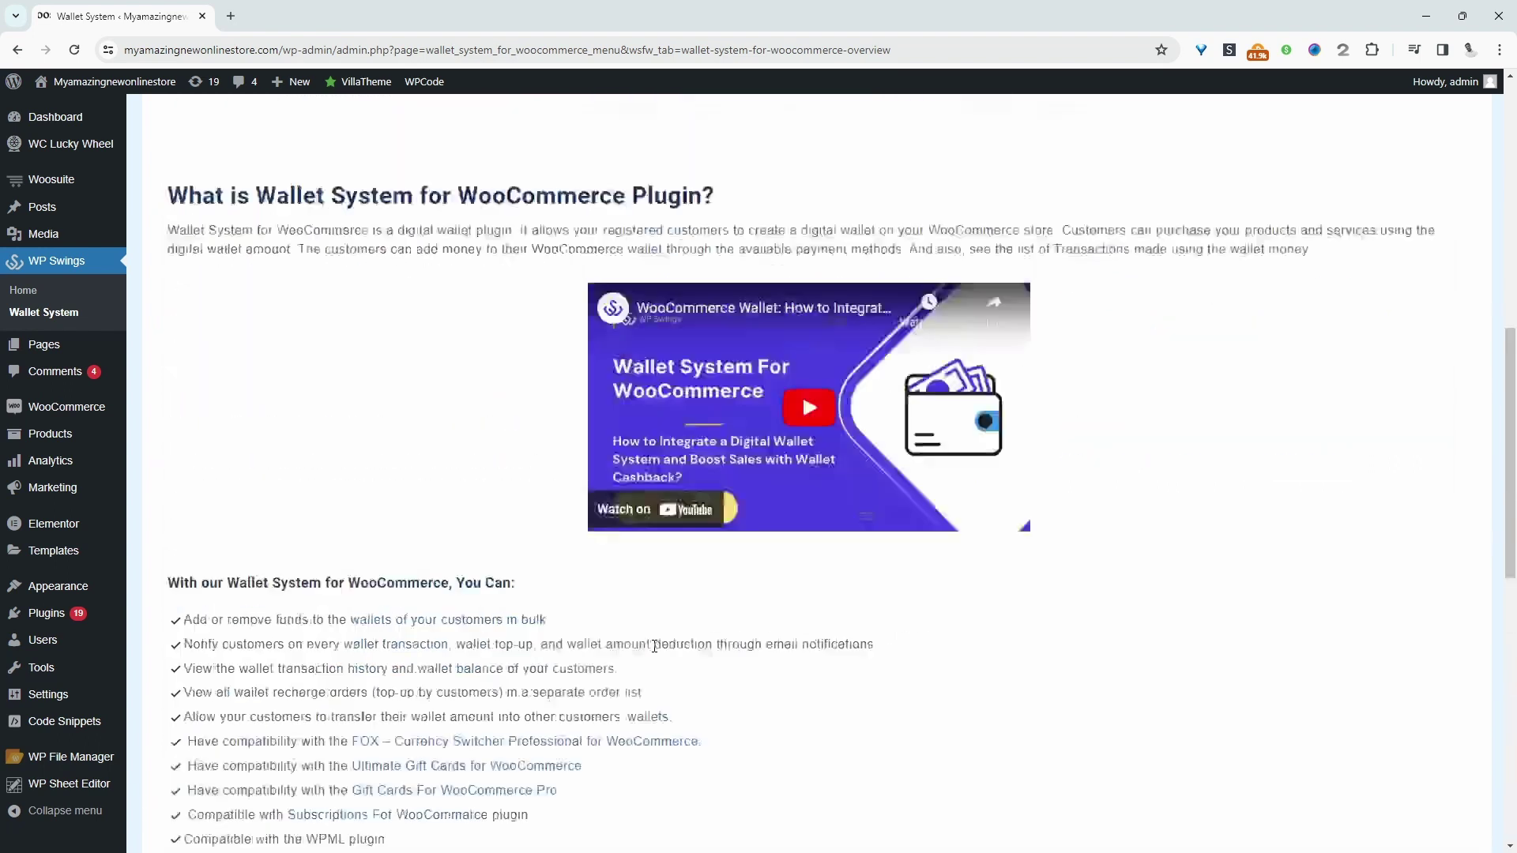
pyautogui.scroll(6, 655, 646)
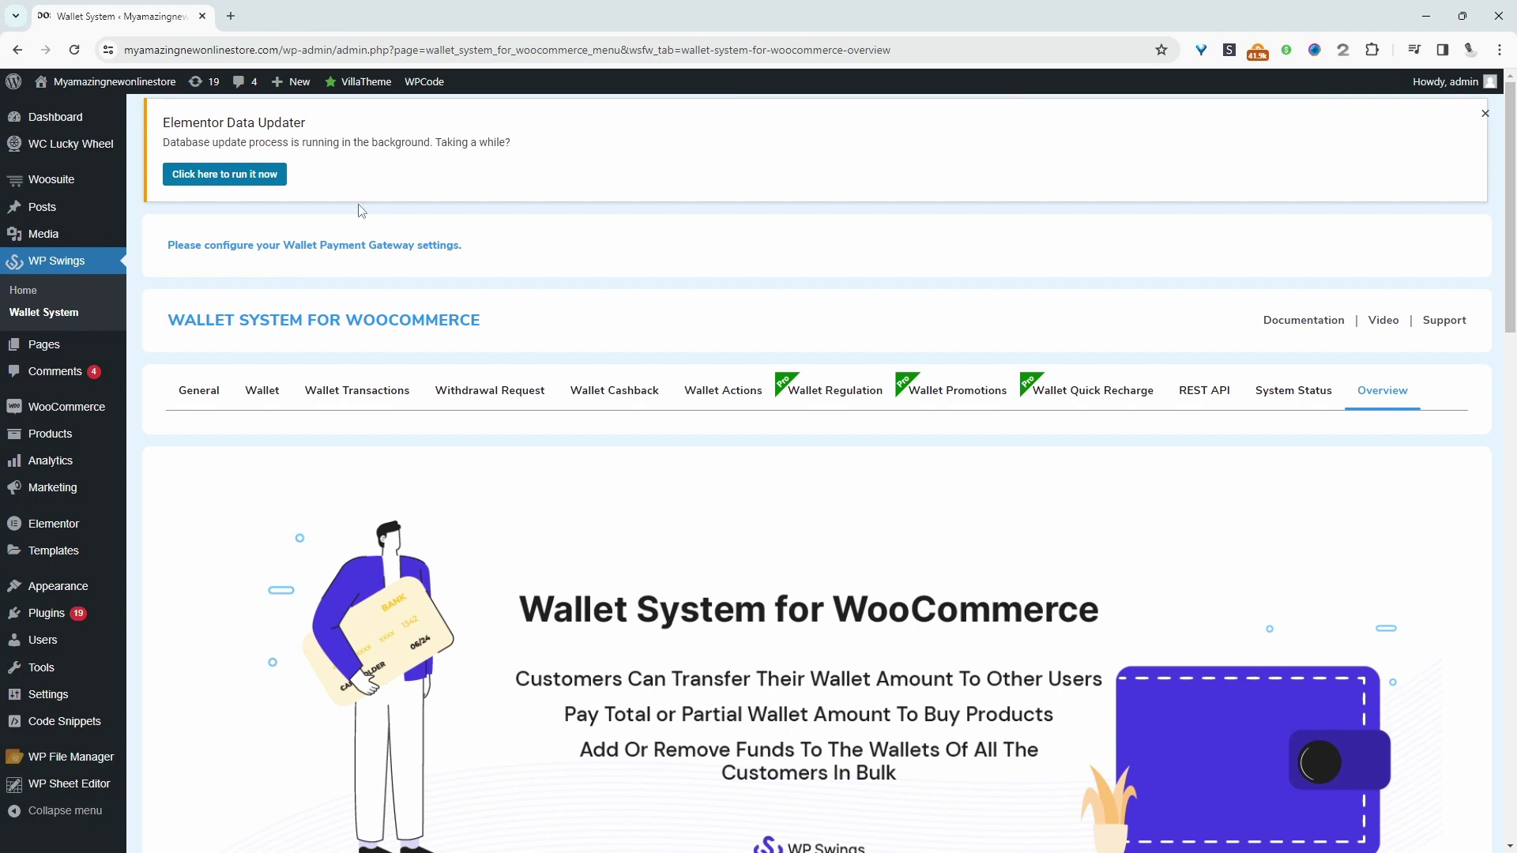
# Step: Open the storefront's My Account wallet in a new tab and submit a top-up of 5
pyautogui.middleClick(162, 91)
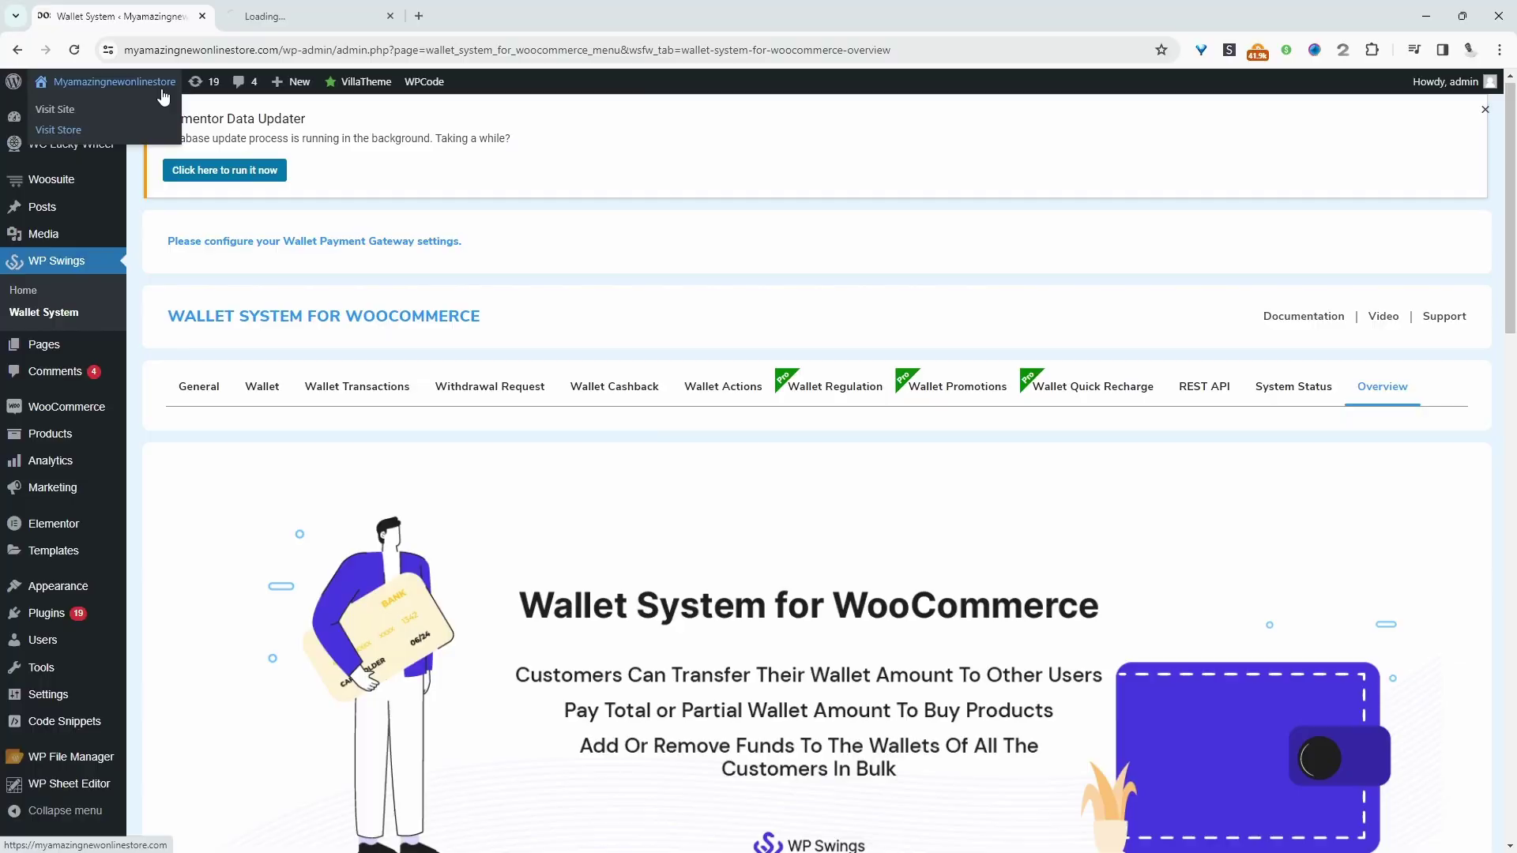
pyautogui.click(340, 17)
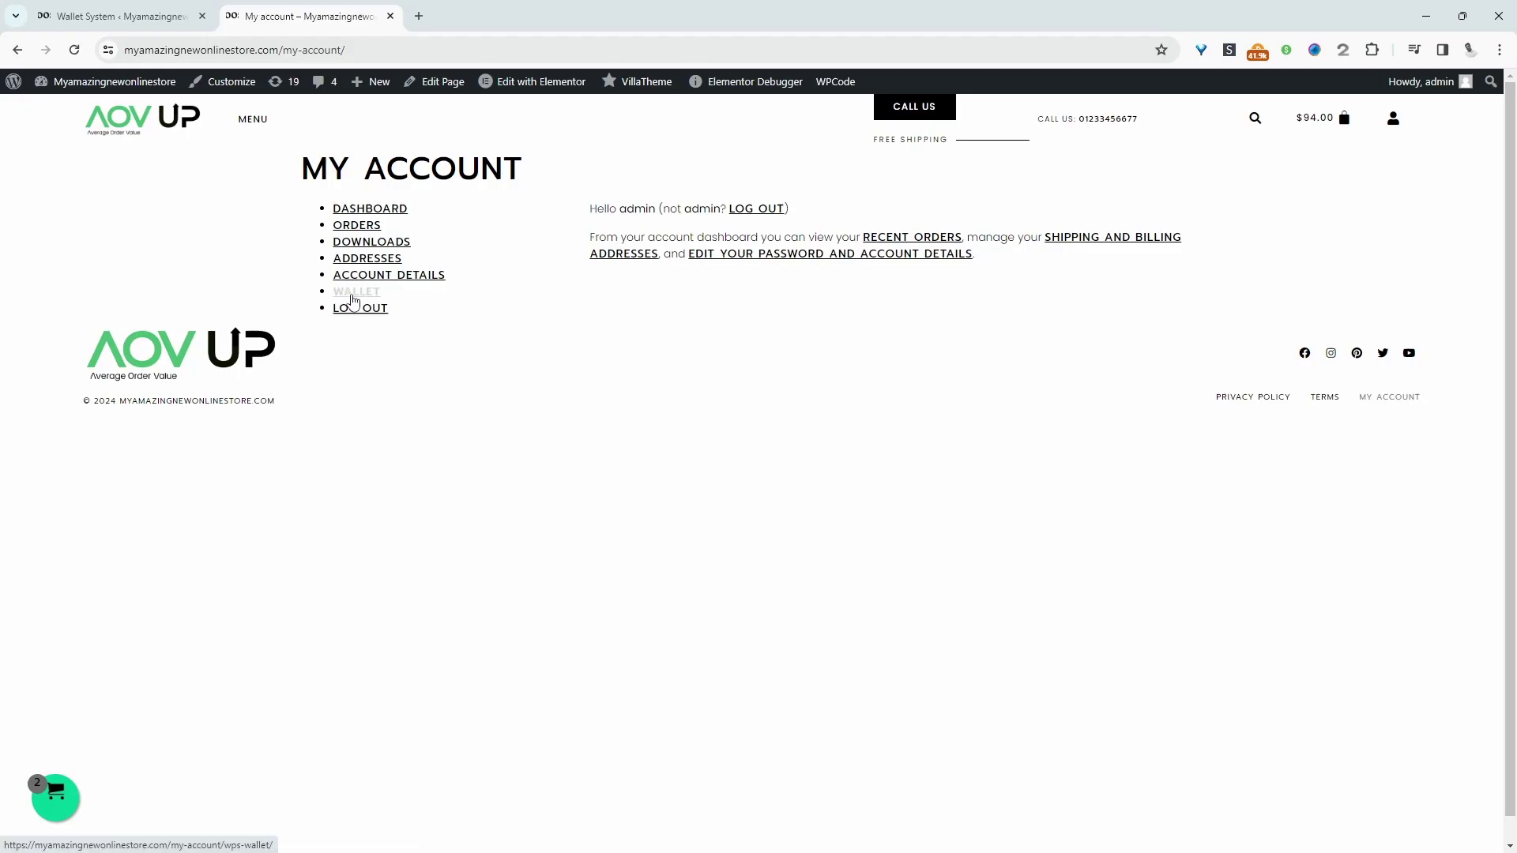
pyautogui.click(348, 296)
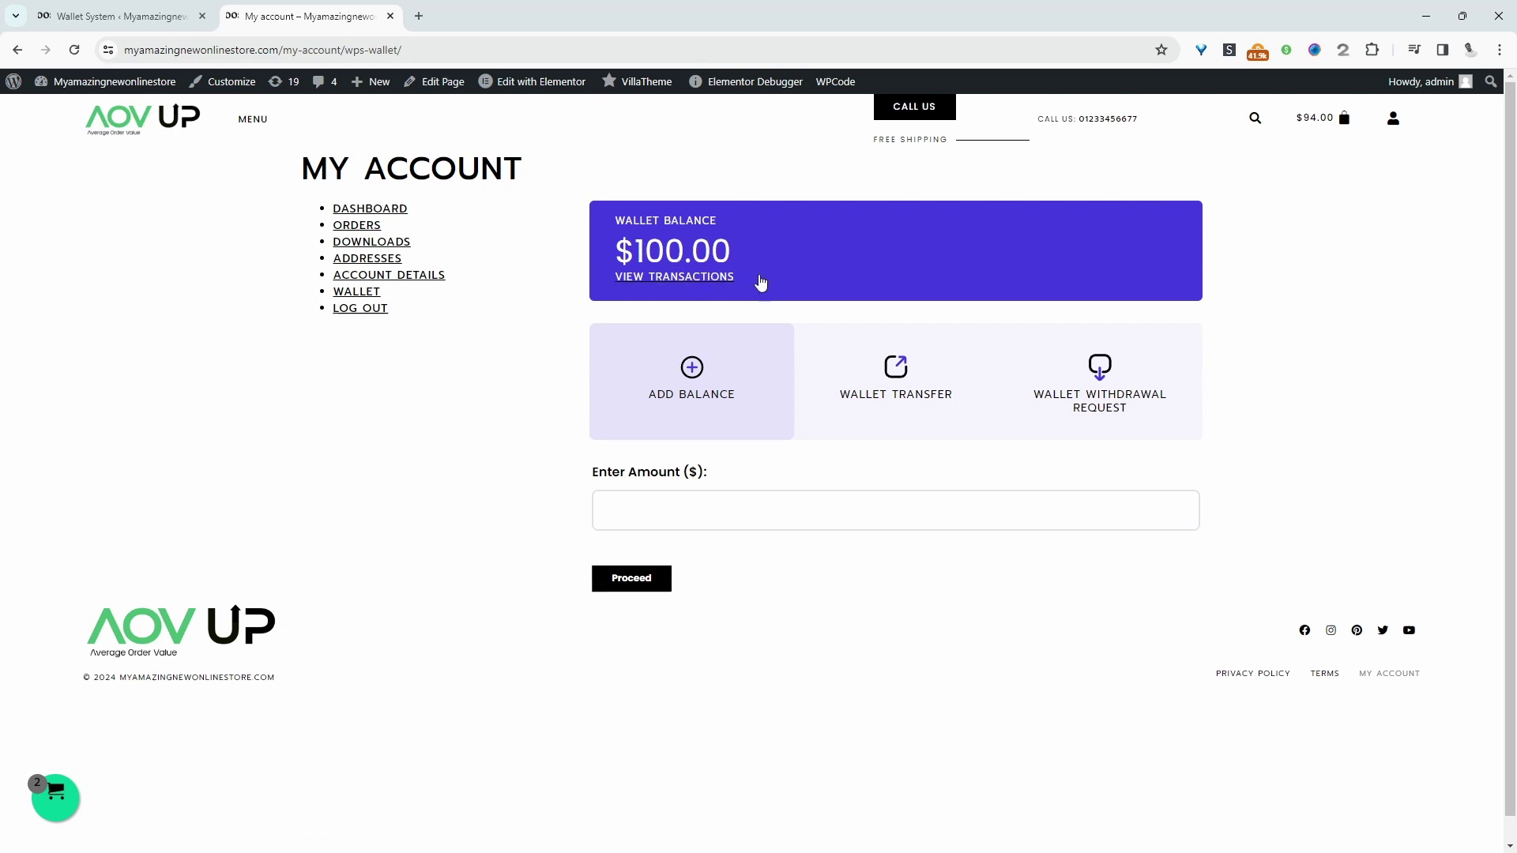
pyautogui.click(688, 396)
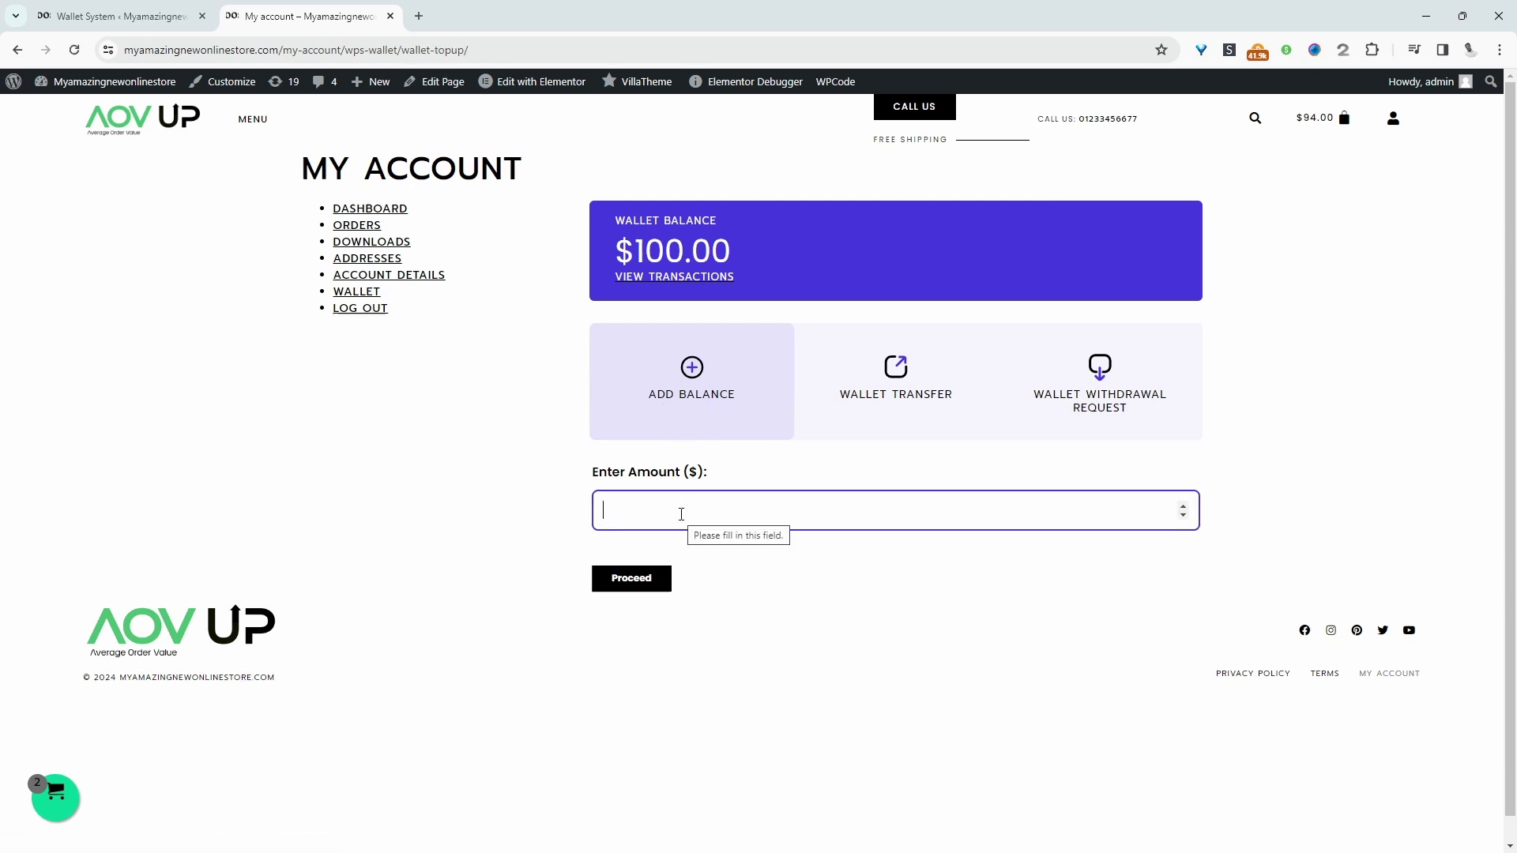
pyautogui.write('50')
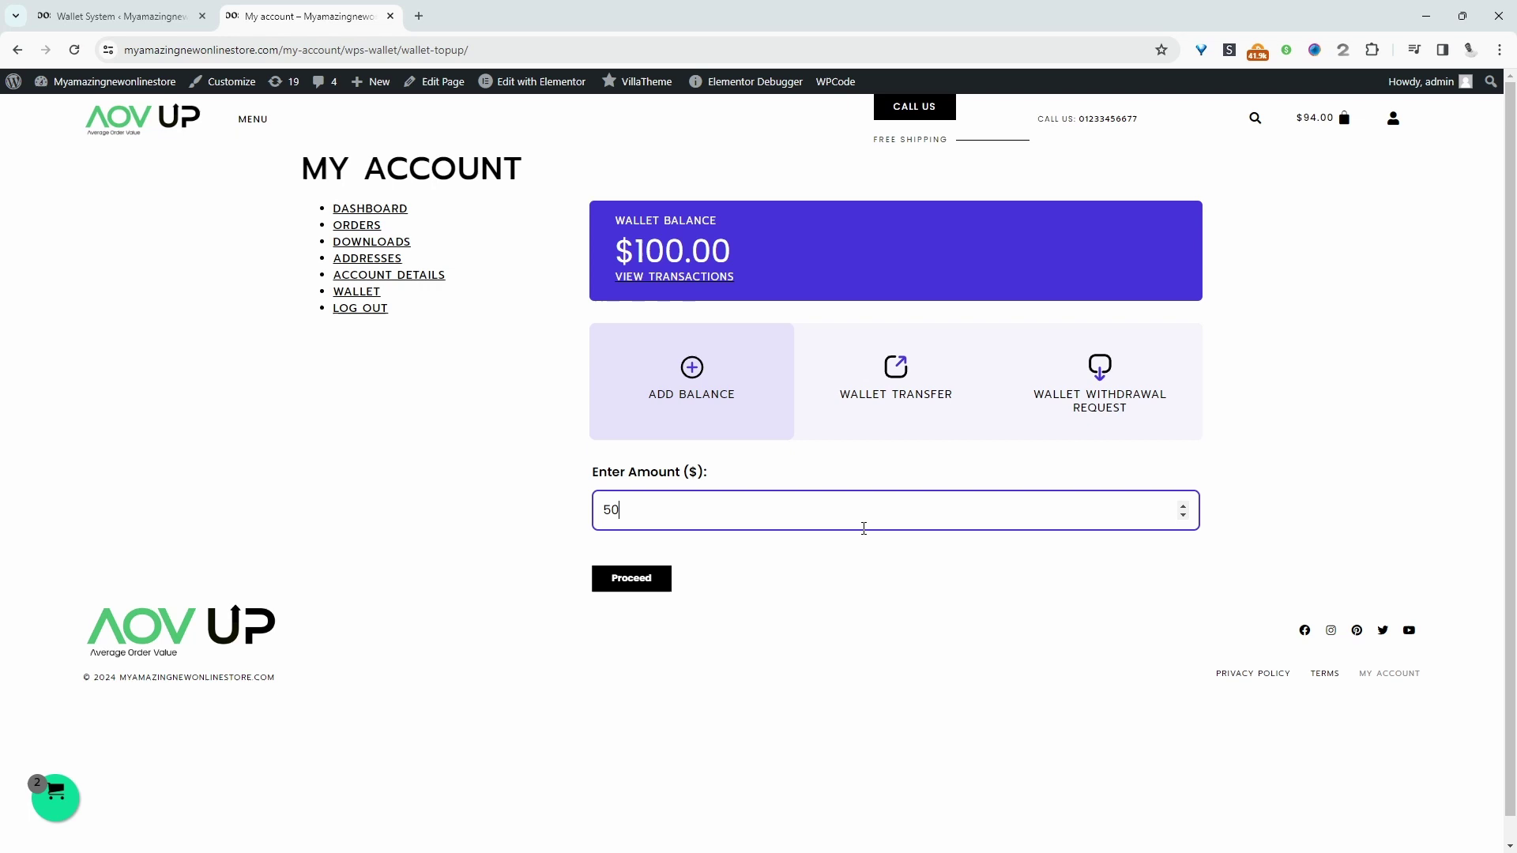
pyautogui.click(644, 578)
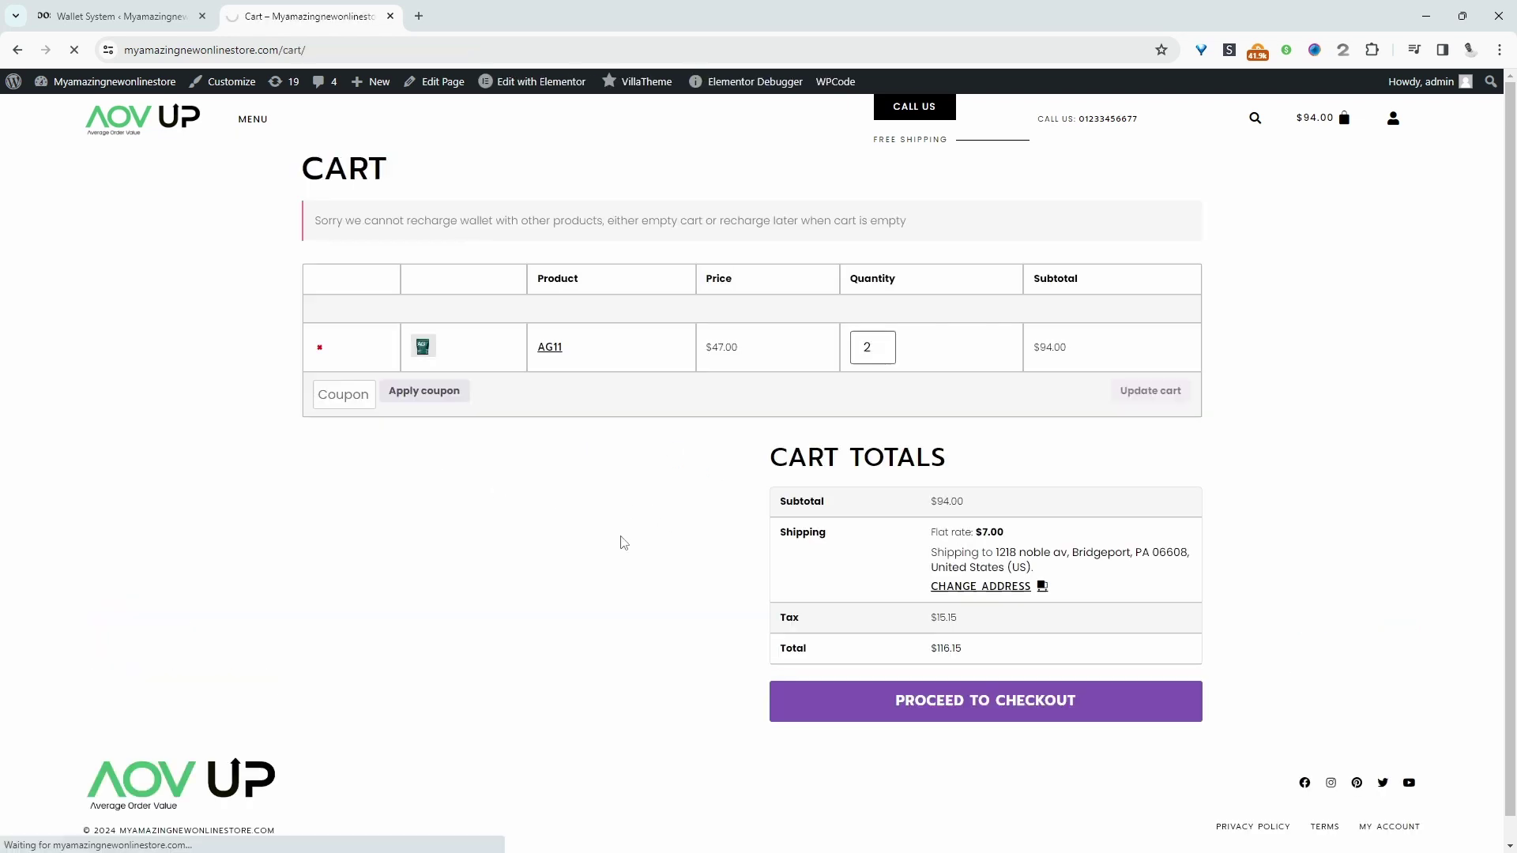
# Step: Remove the leftover AG11 item from the cart and refocus the wallet amount field
pyautogui.click(319, 347)
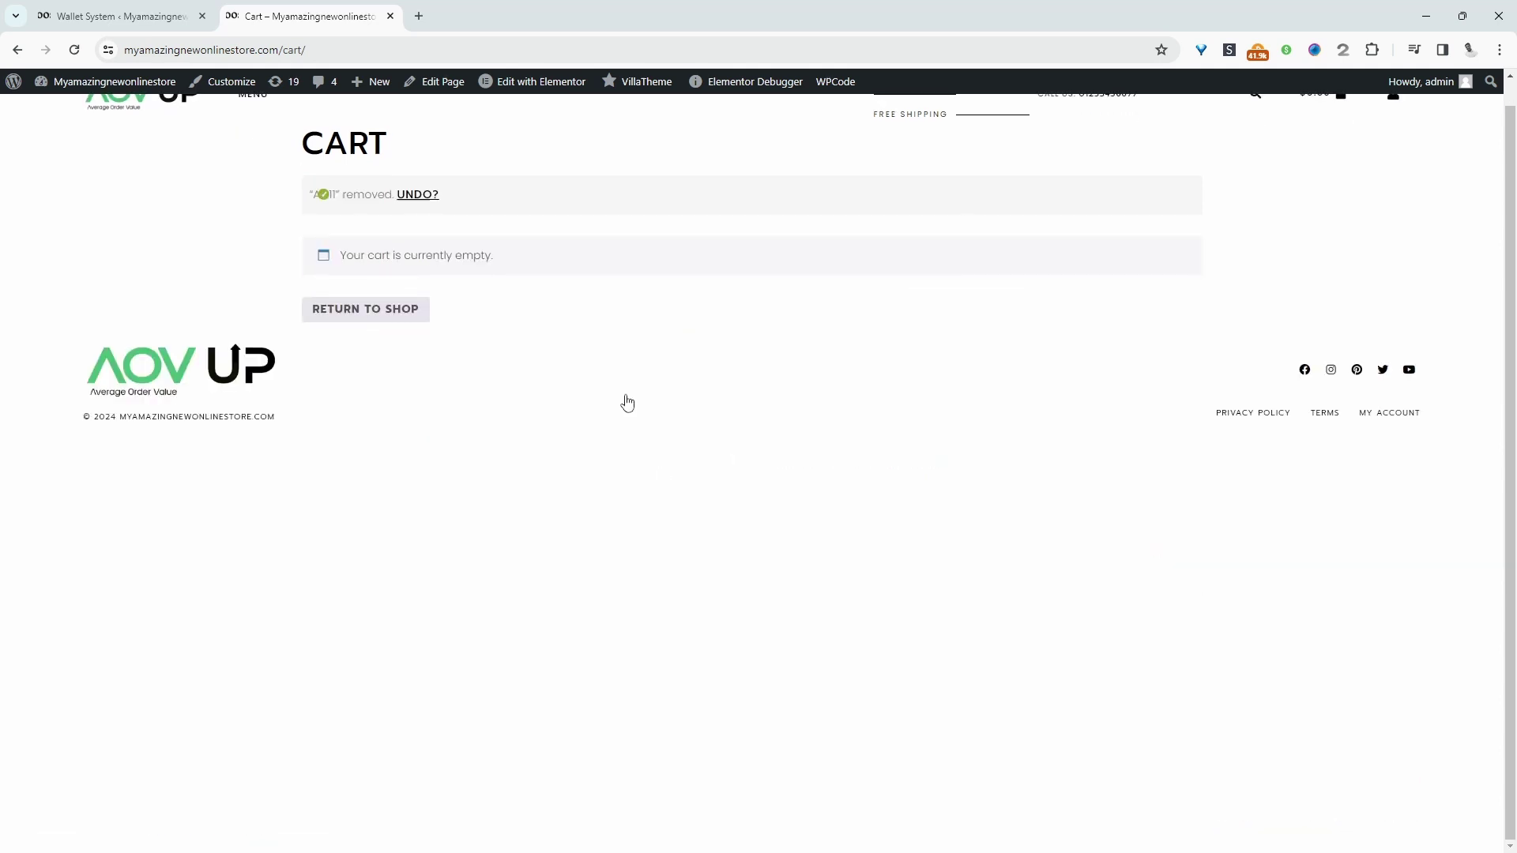
pyautogui.press('F5')
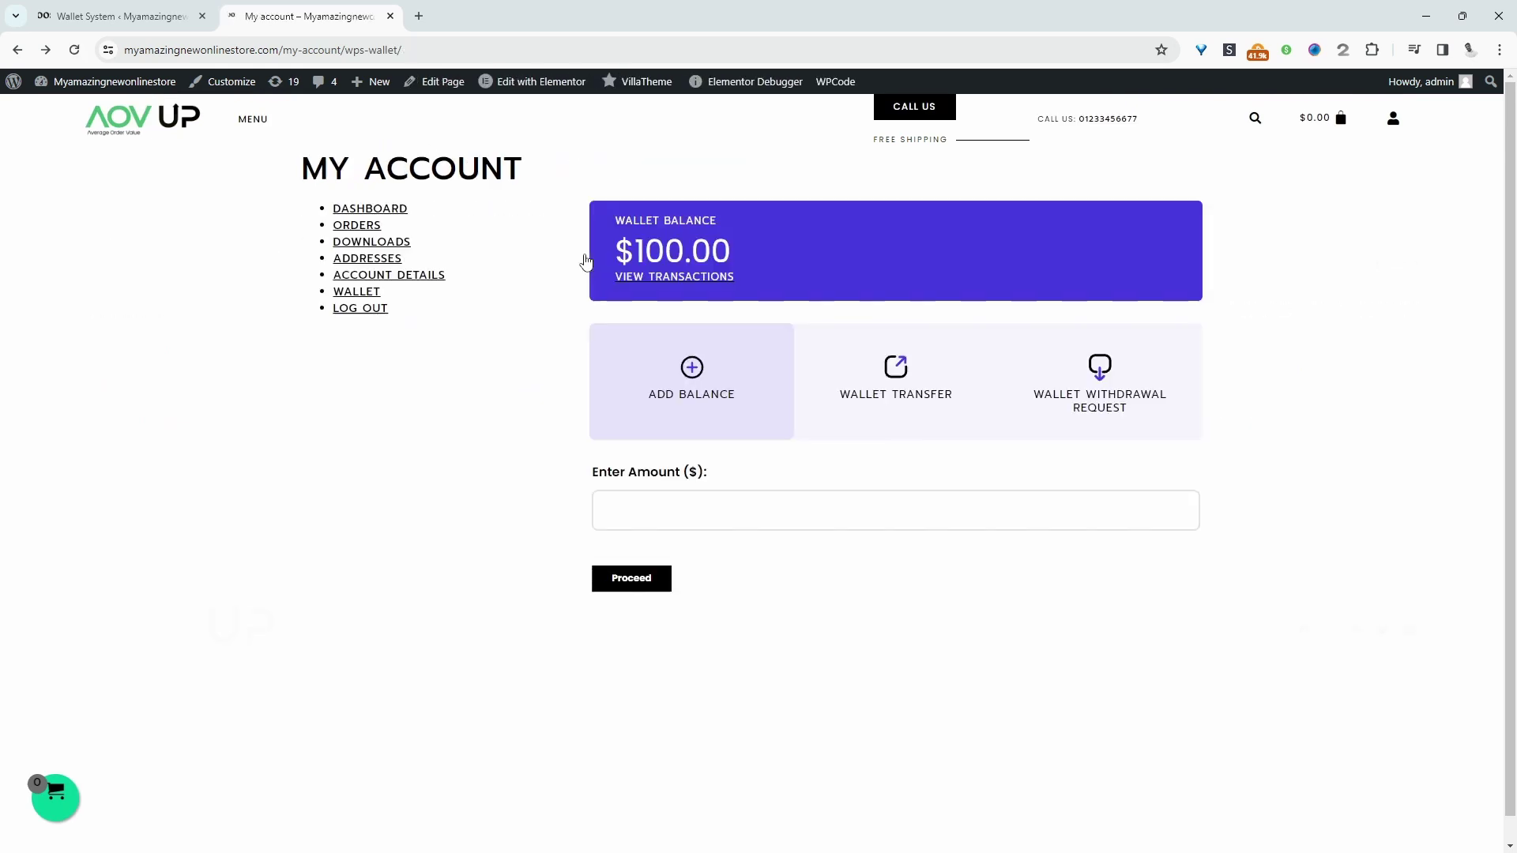
pyautogui.click(732, 506)
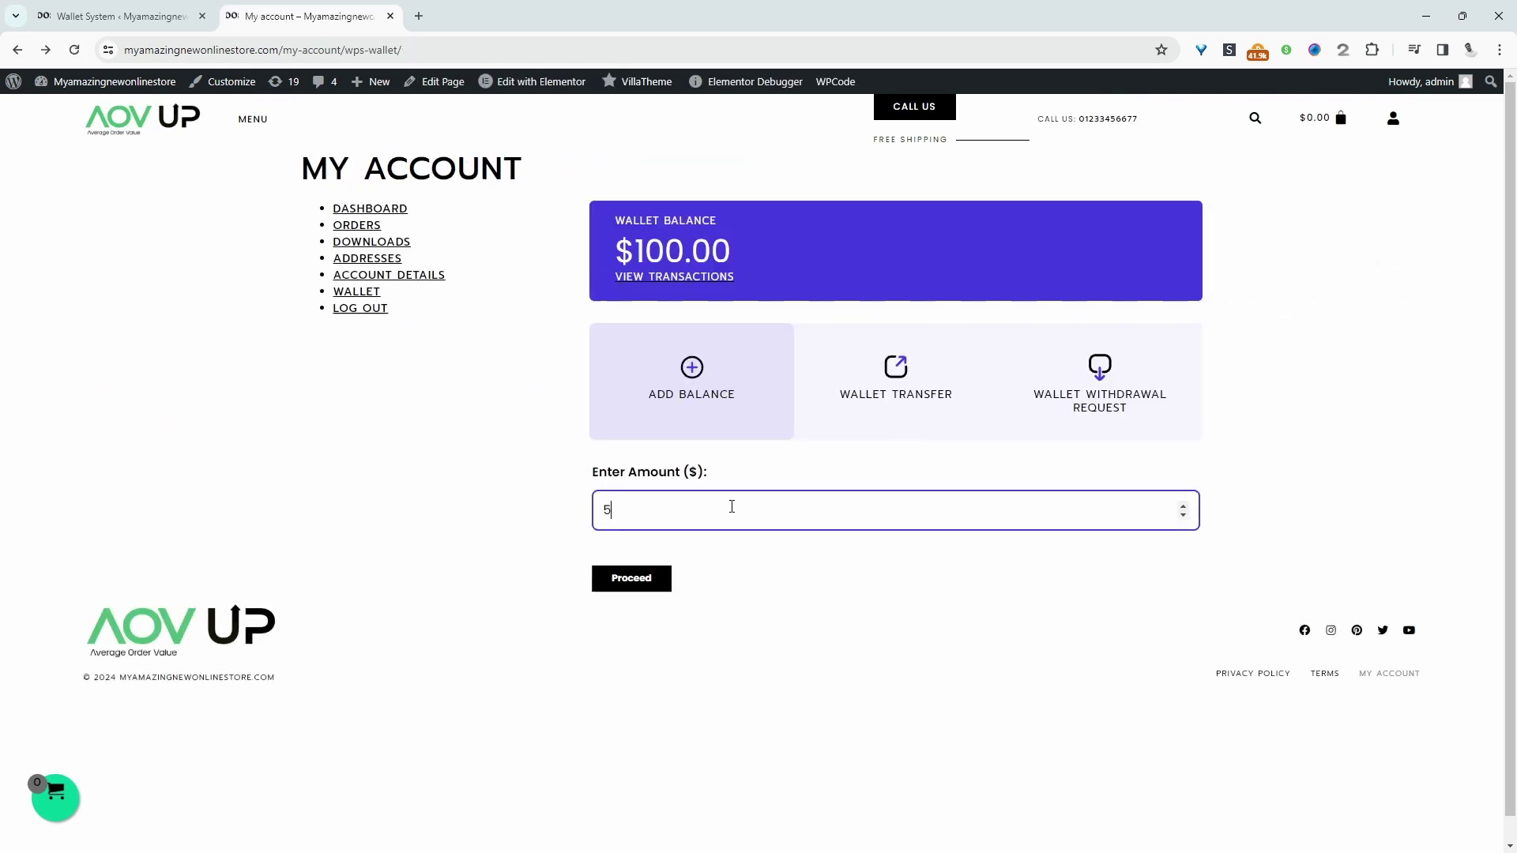
# Step: Check out and place the $50 wallet recharge order, $57.50 with tax
pyautogui.click(636, 579)
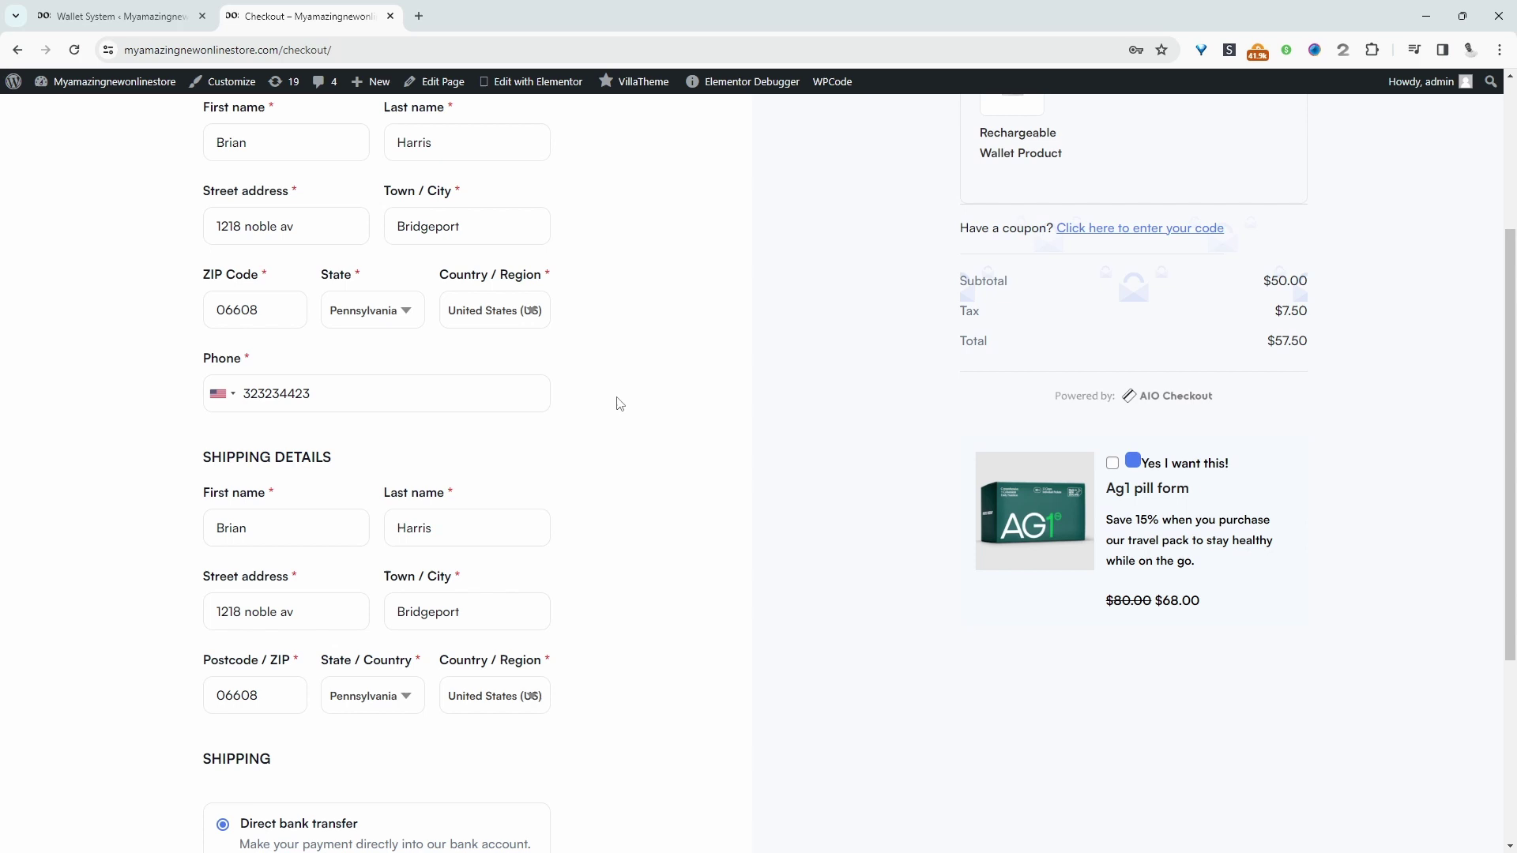
pyautogui.scroll(-2, 701, 443)
pyautogui.scroll(4, 700, 442)
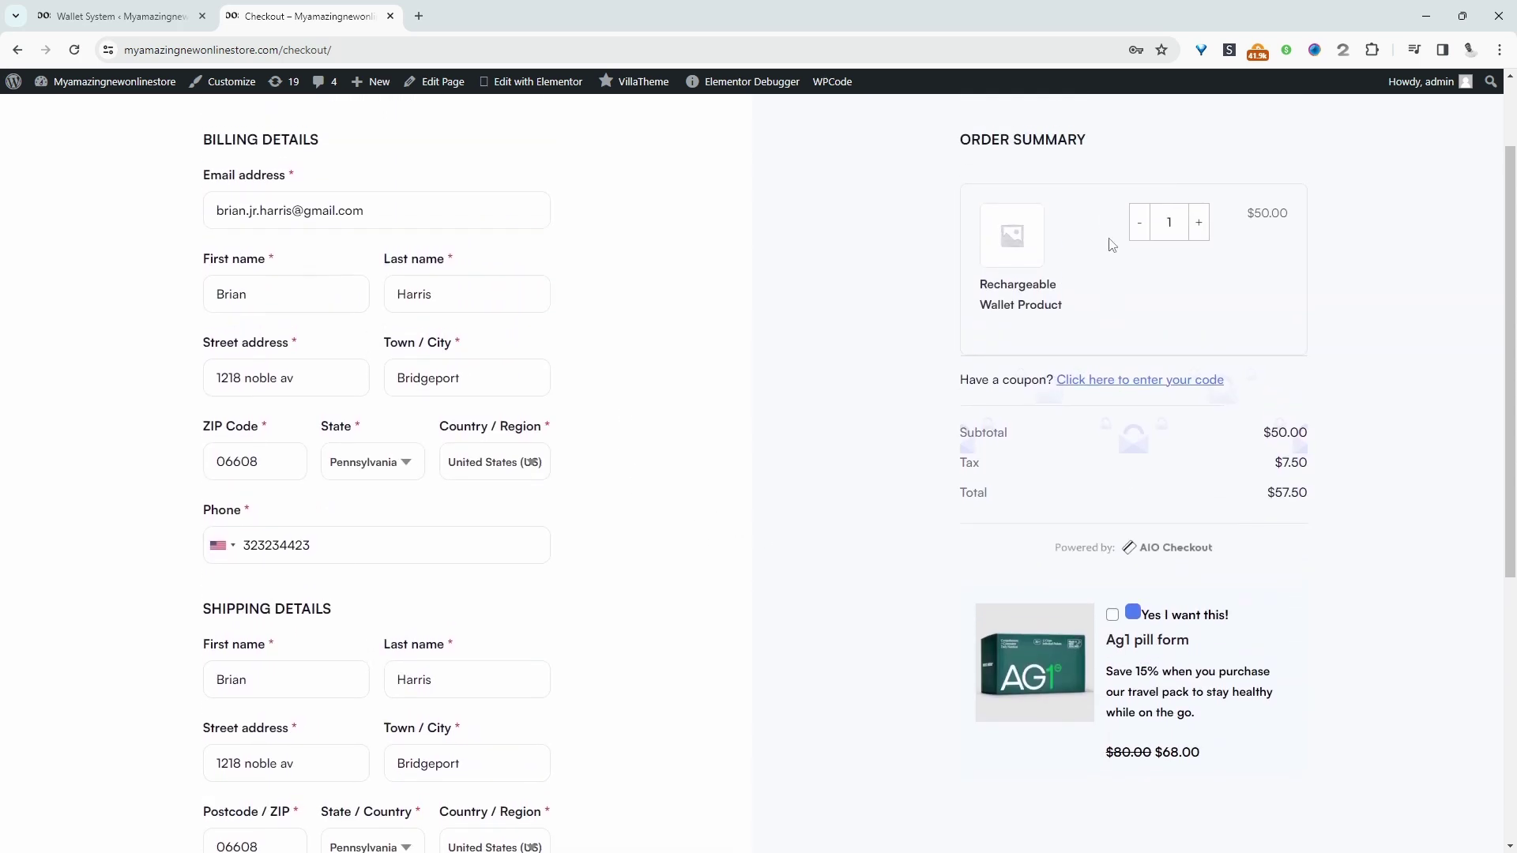
pyautogui.scroll(-5, 874, 416)
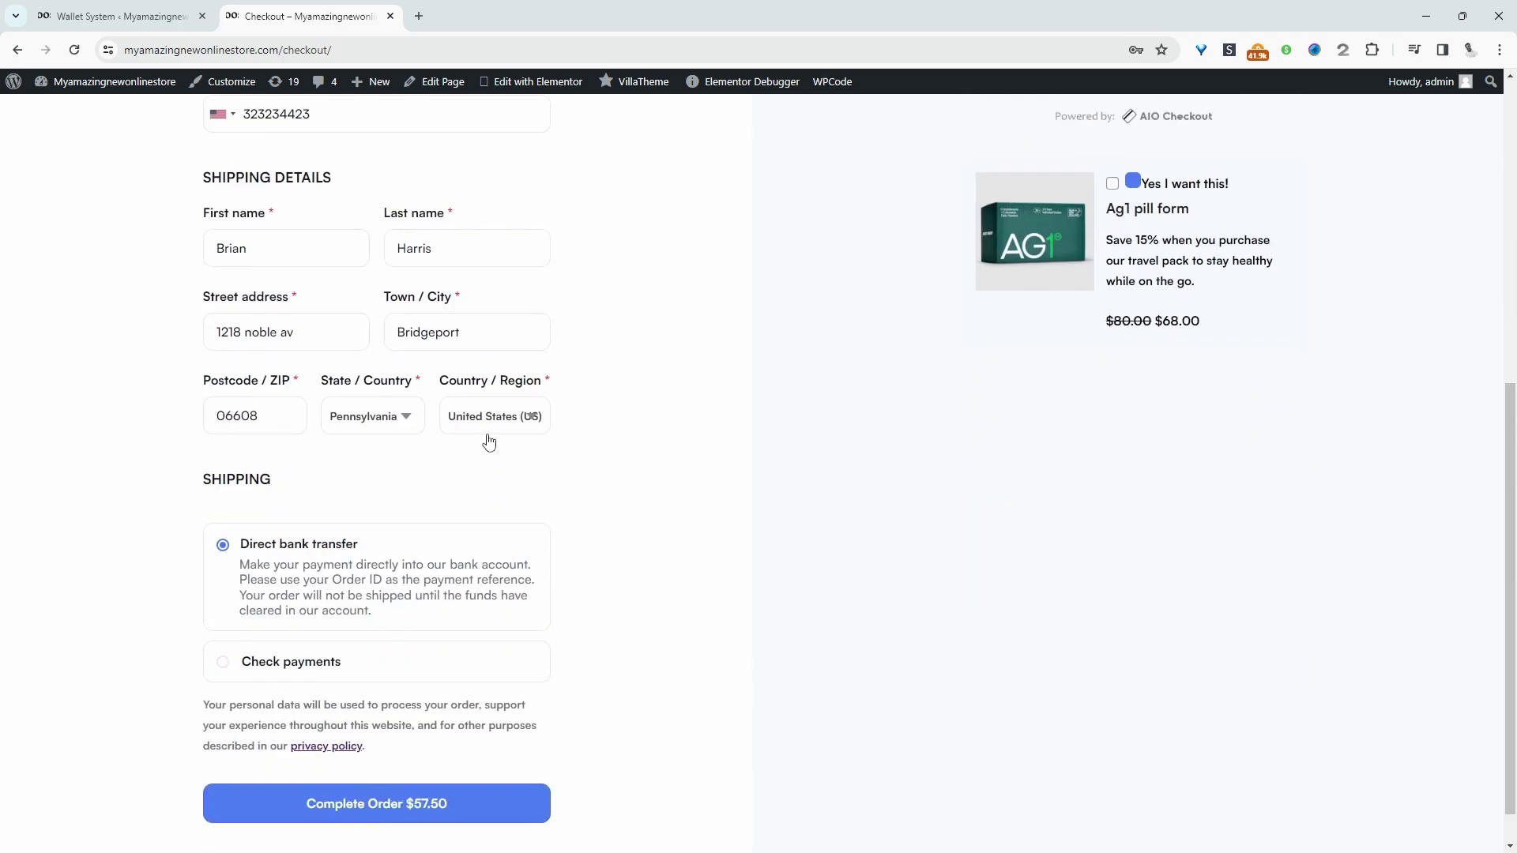
pyautogui.click(381, 806)
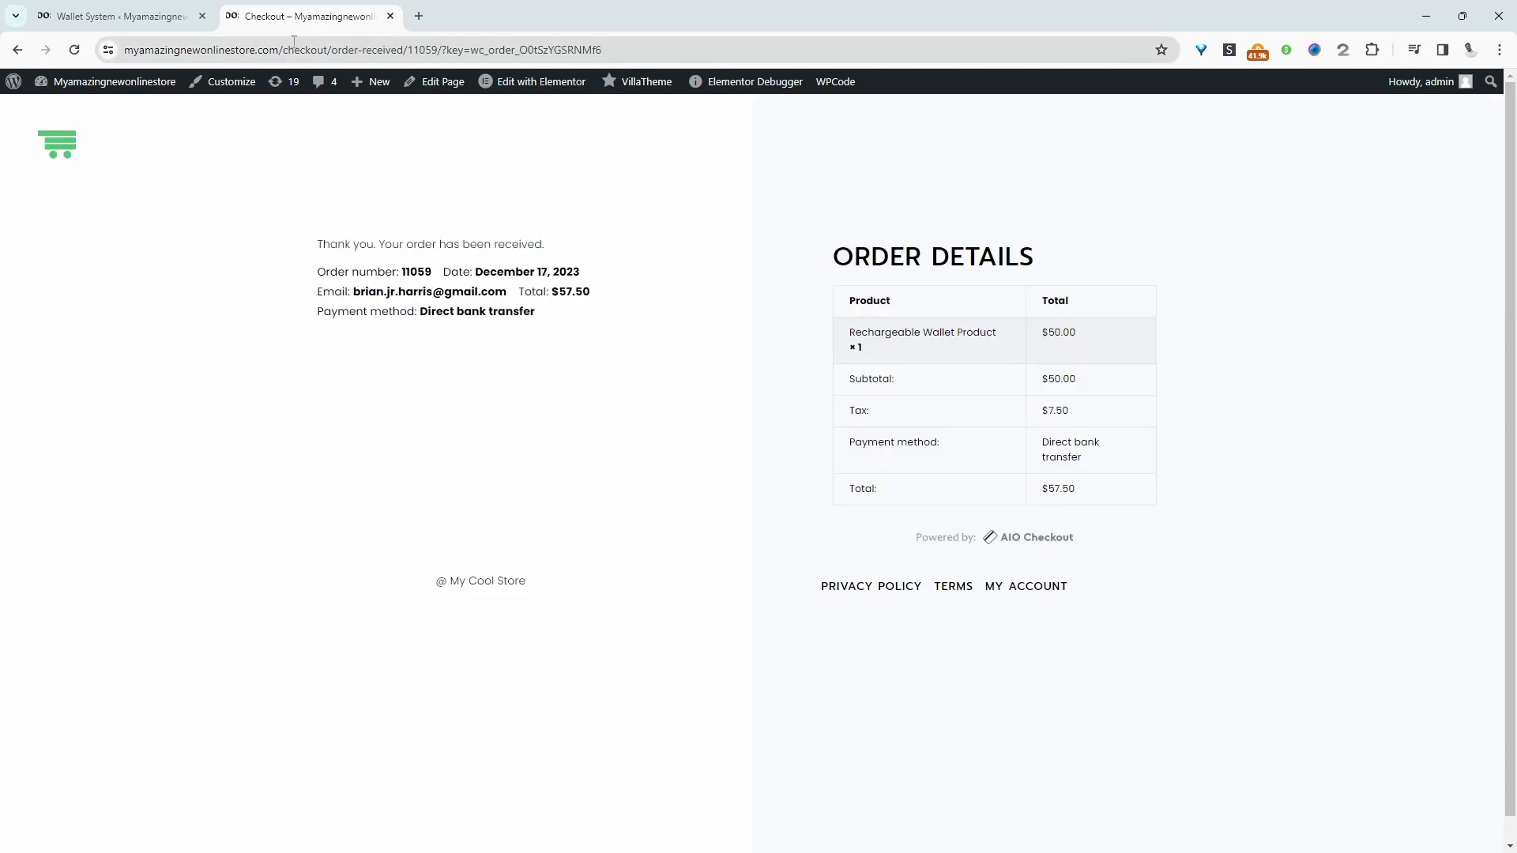
# Step: Go to my-account via the address bar and open the Orders list showing it on hold
pyautogui.moveTo(290, 49); pyautogui.dragTo(936, 107)
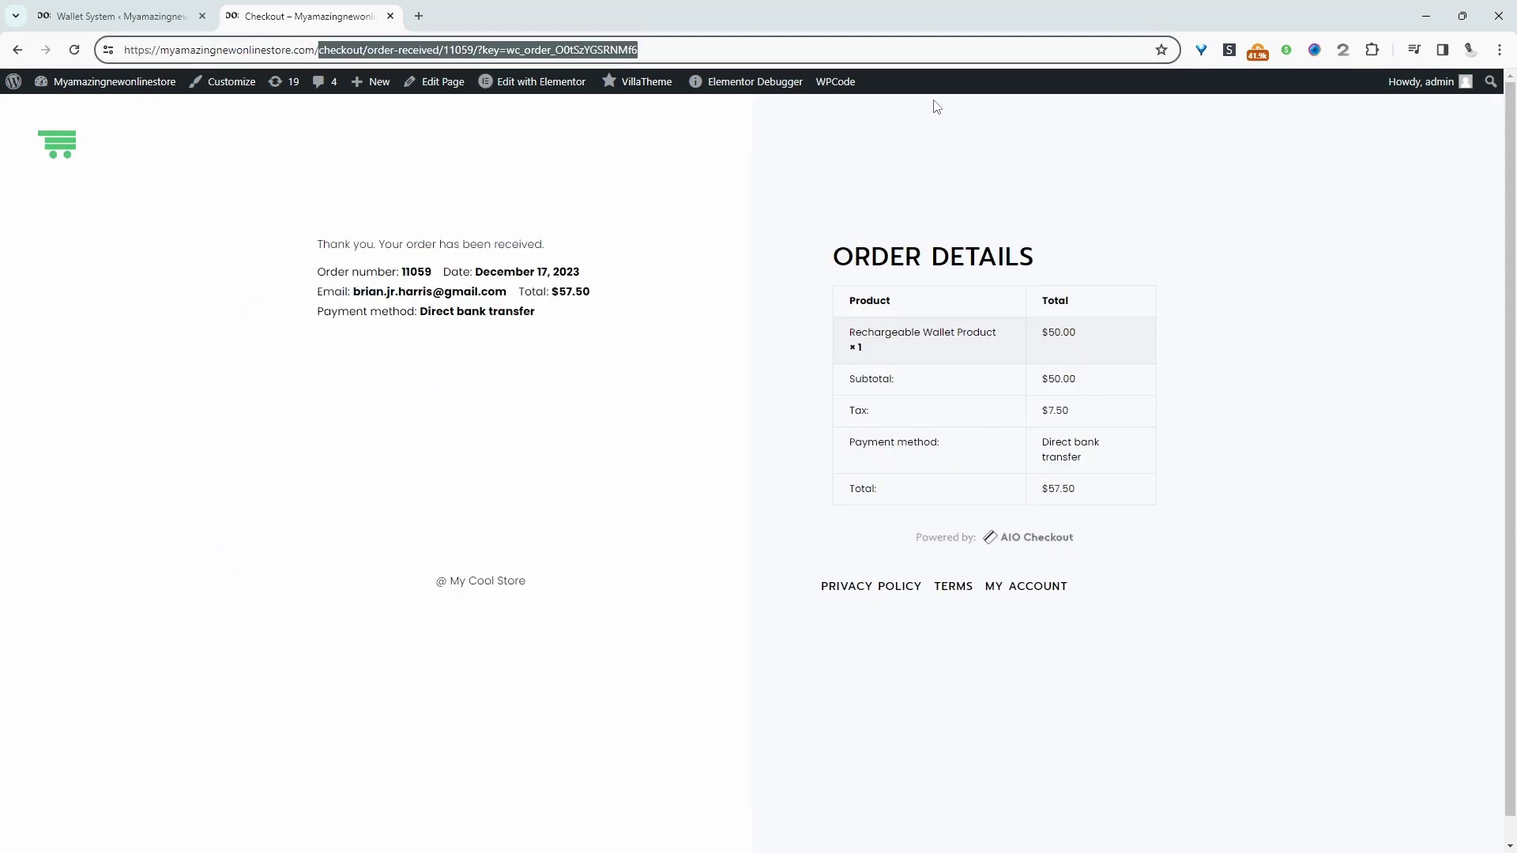
pyautogui.write('my-account')
pyautogui.press('Return')
pyautogui.click(356, 292)
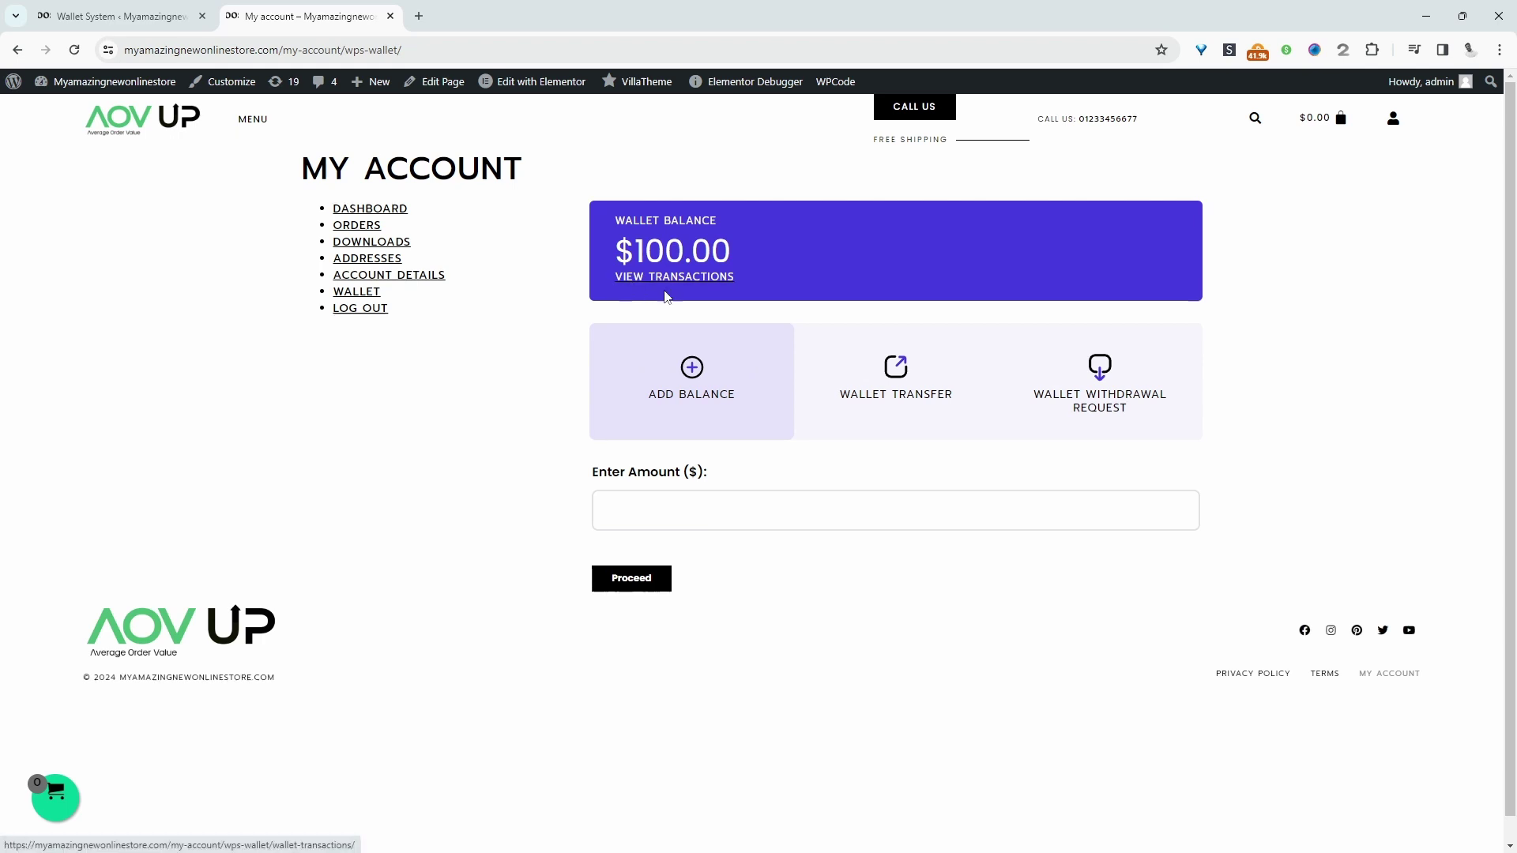
pyautogui.click(361, 234)
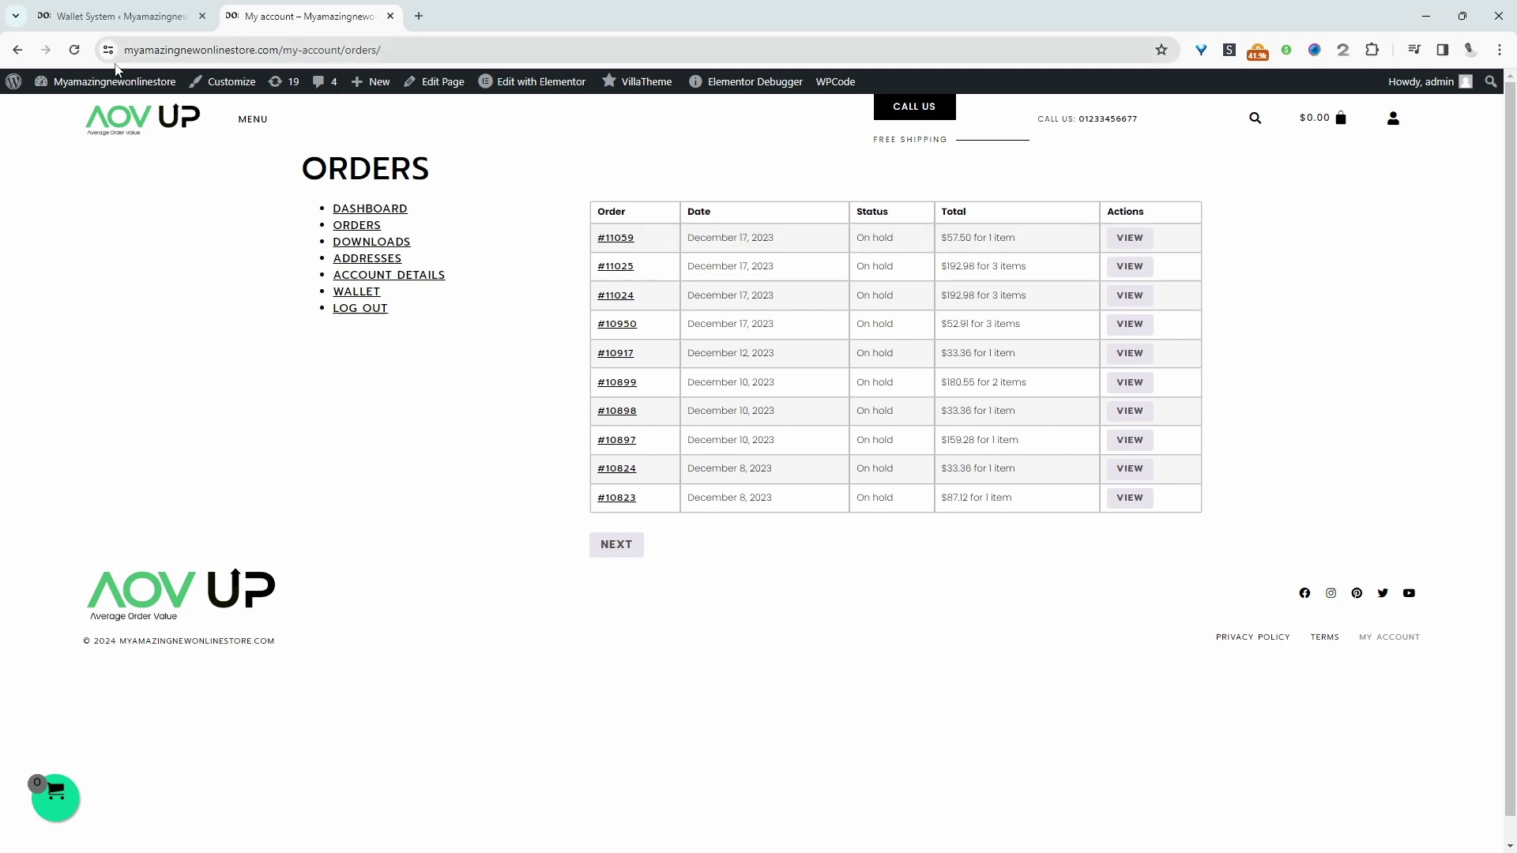
# Step: Open the admin dashboard in a new tab, then confirm the customer's wallet shows $150.00
pyautogui.moveTo(114, 84)
pyautogui.keyDown('ctrl'); pyautogui.click(109, 123); pyautogui.keyUp('ctrl')
pyautogui.click(474, 14)
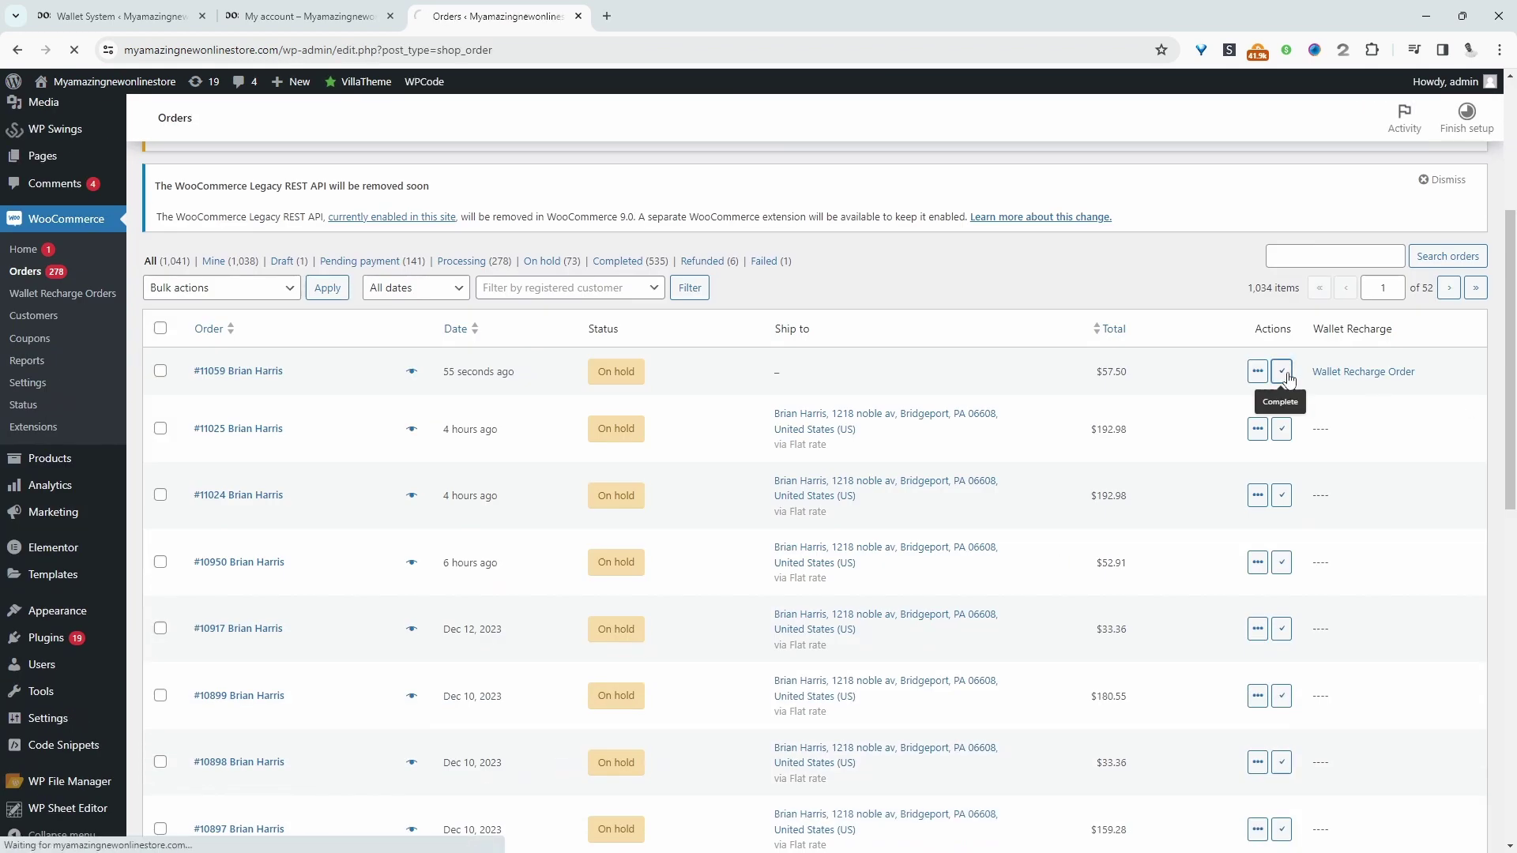
pyautogui.hotkey('ctrl', 'shift', 'Tab')
pyautogui.click(366, 294)
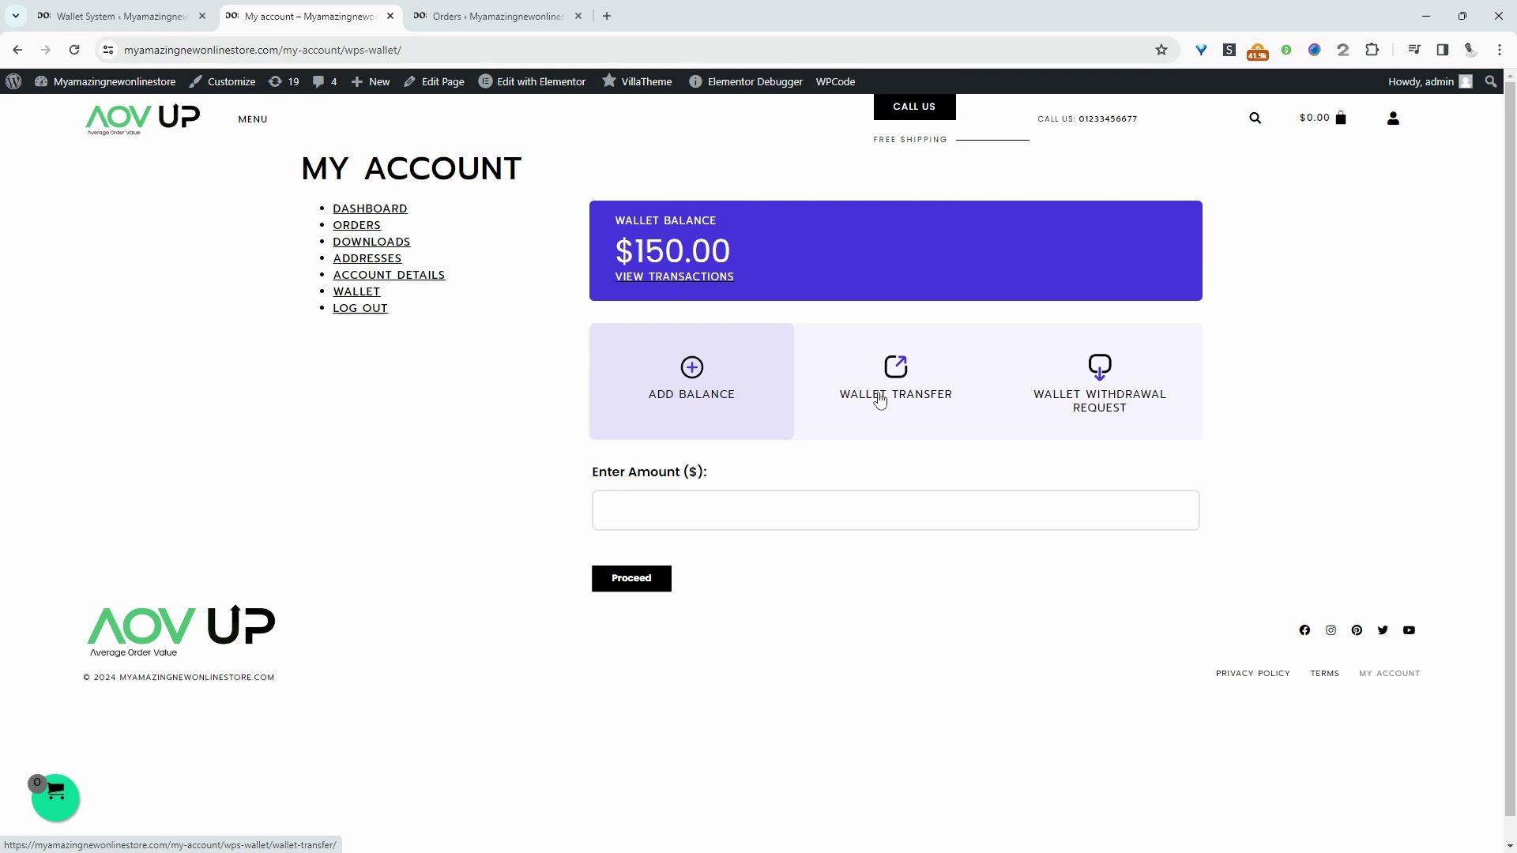
# Step: Start a wallet transfer and choose the recipient's e-mail from the autofill suggestions
pyautogui.click(881, 421)
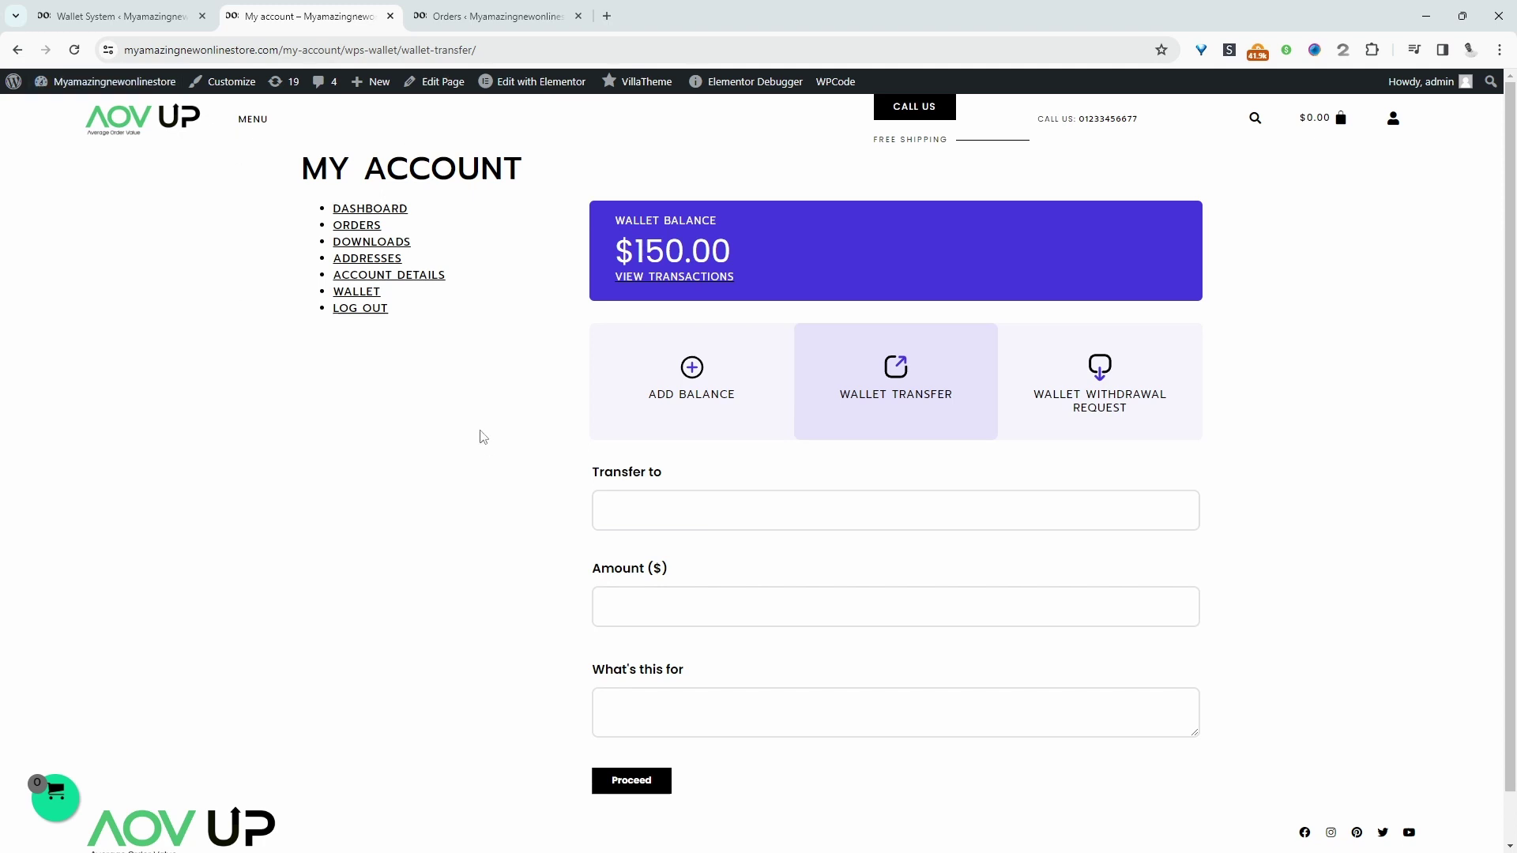
pyautogui.click(643, 499)
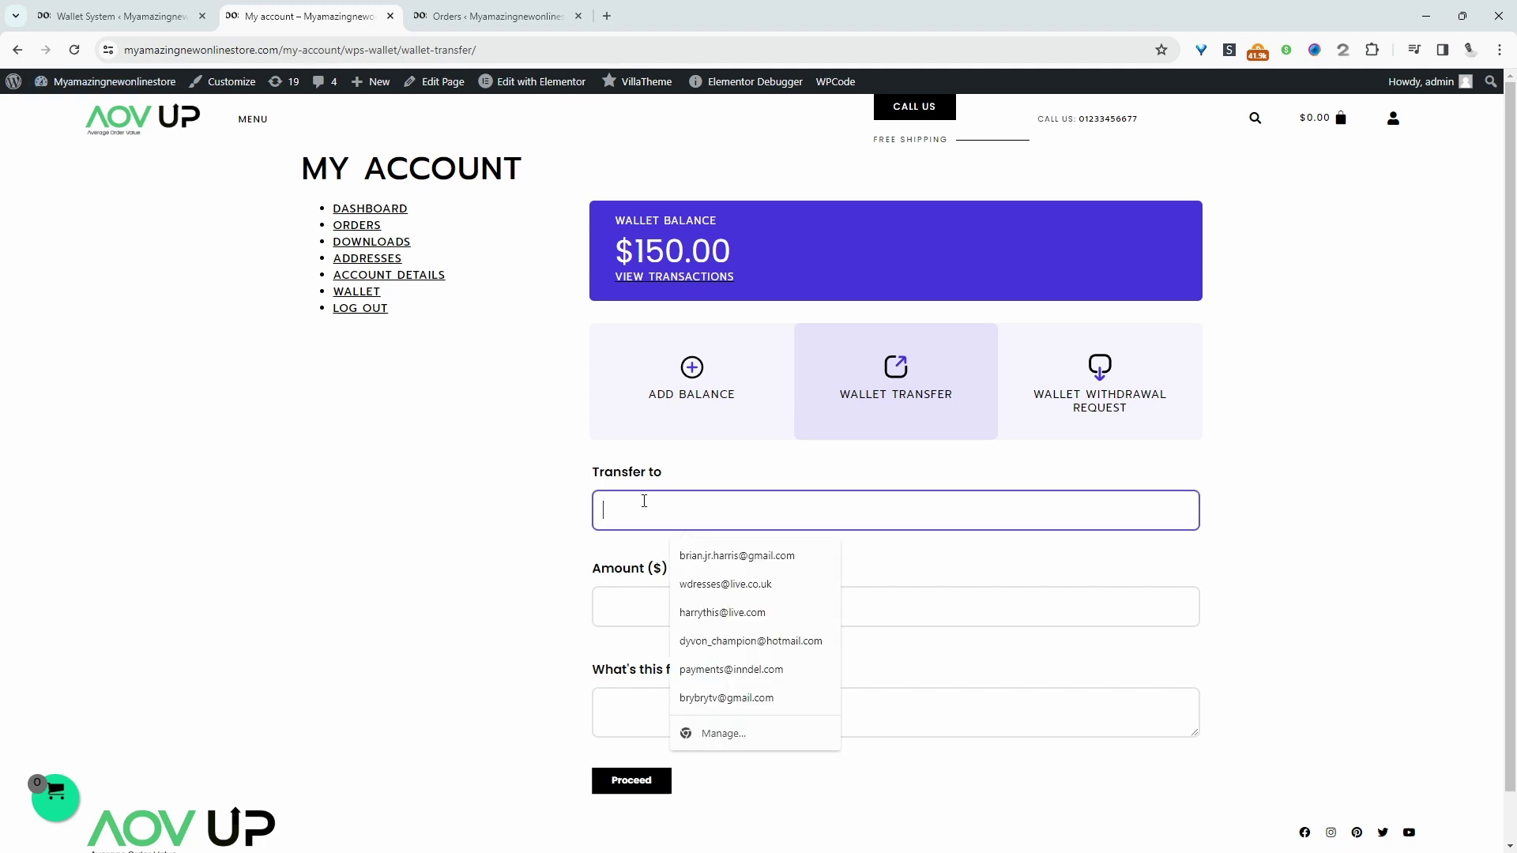
pyautogui.click(1328, 535)
pyautogui.click(914, 513)
pyautogui.click(912, 582)
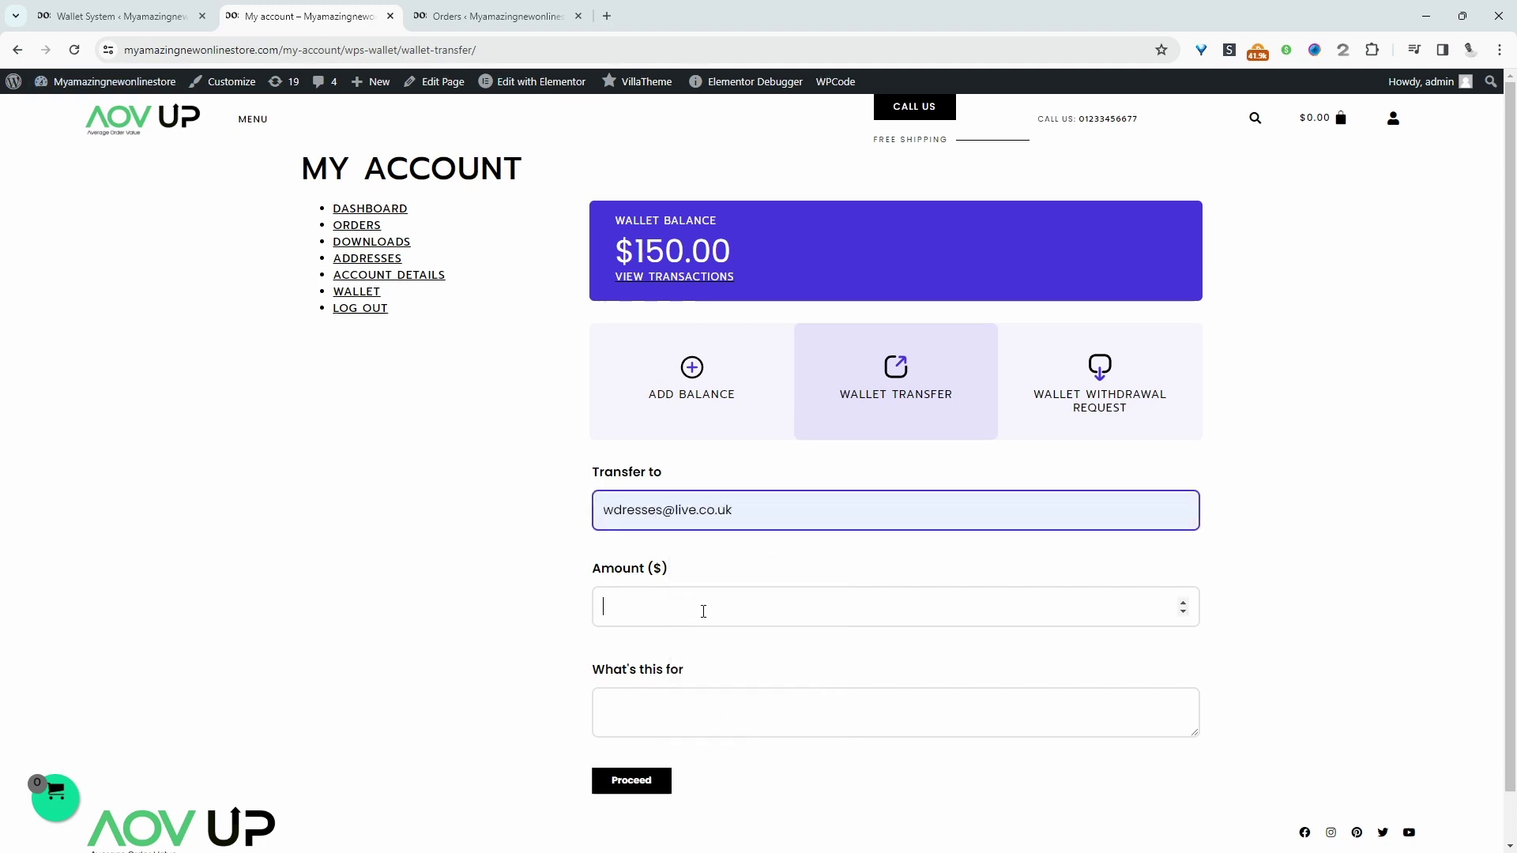
# Step: Transfer 80 with the note 'gift', leaving a $70.00 wallet balance
pyautogui.click(703, 610)
pyautogui.write('8')
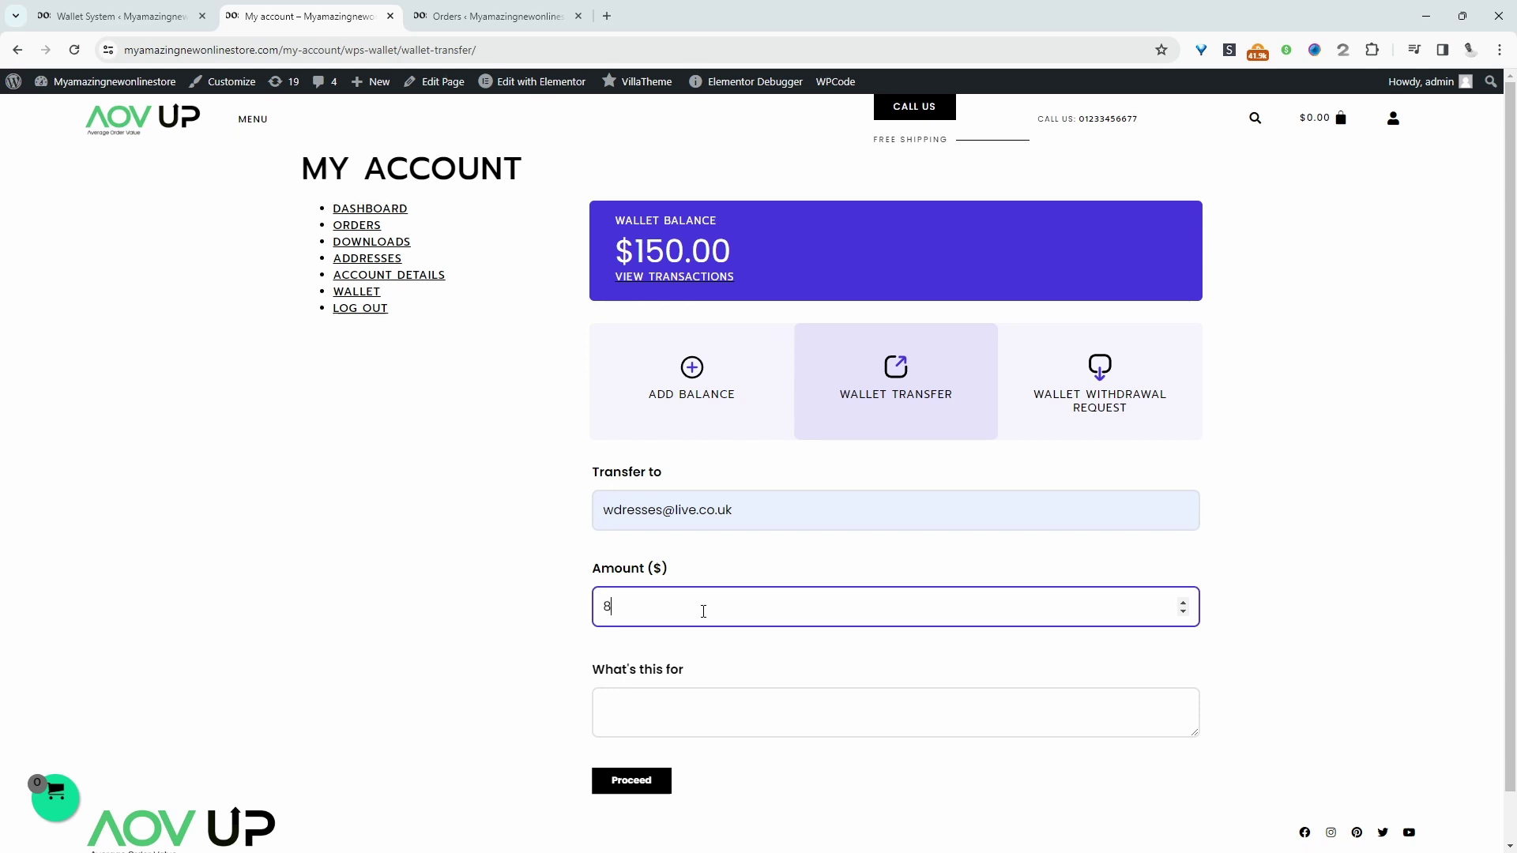
pyautogui.write('0')
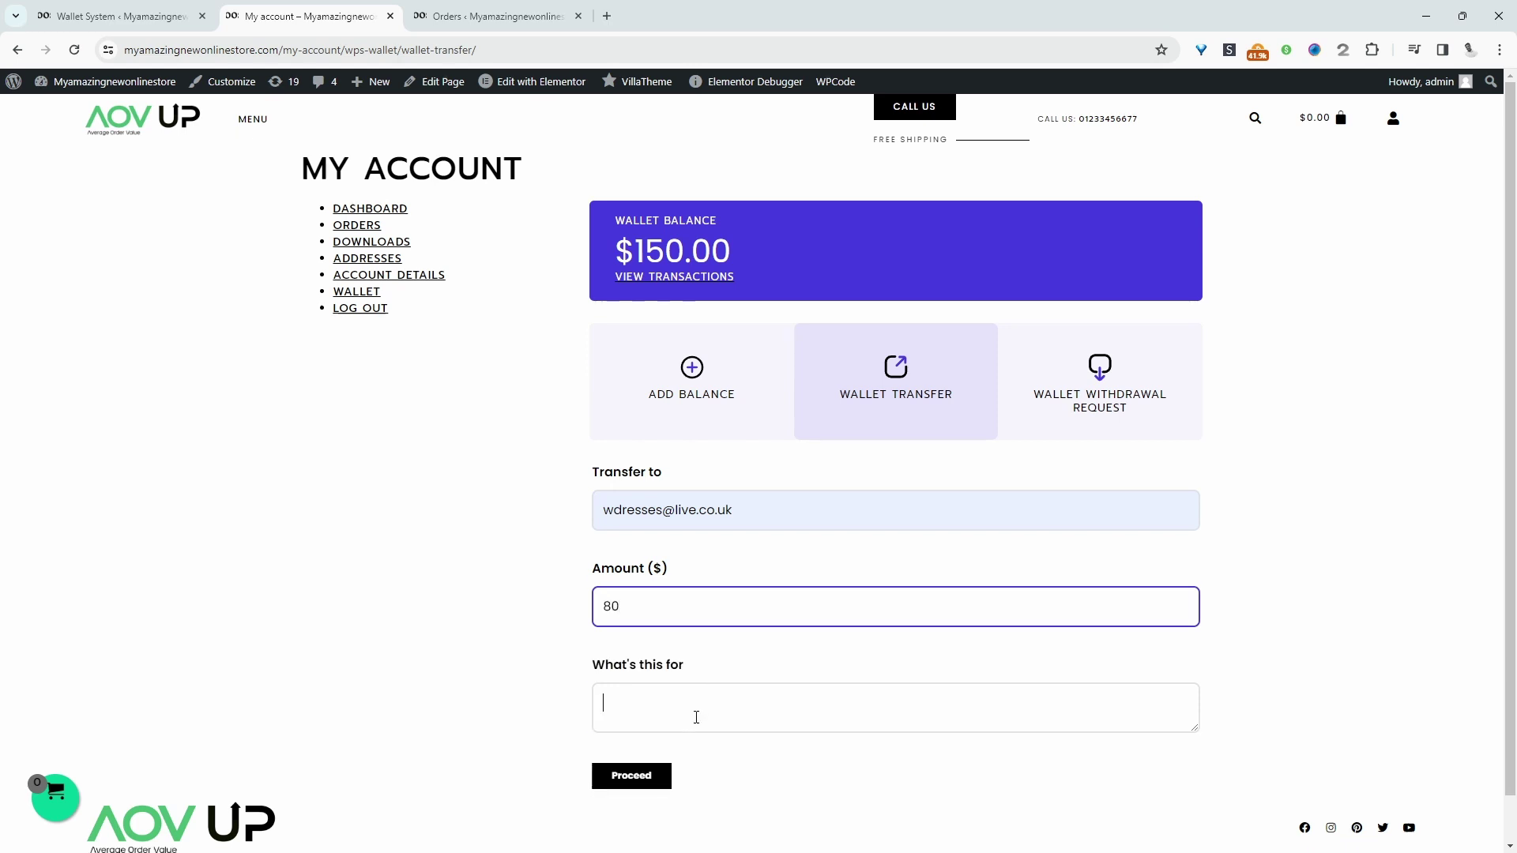
pyautogui.click(696, 717)
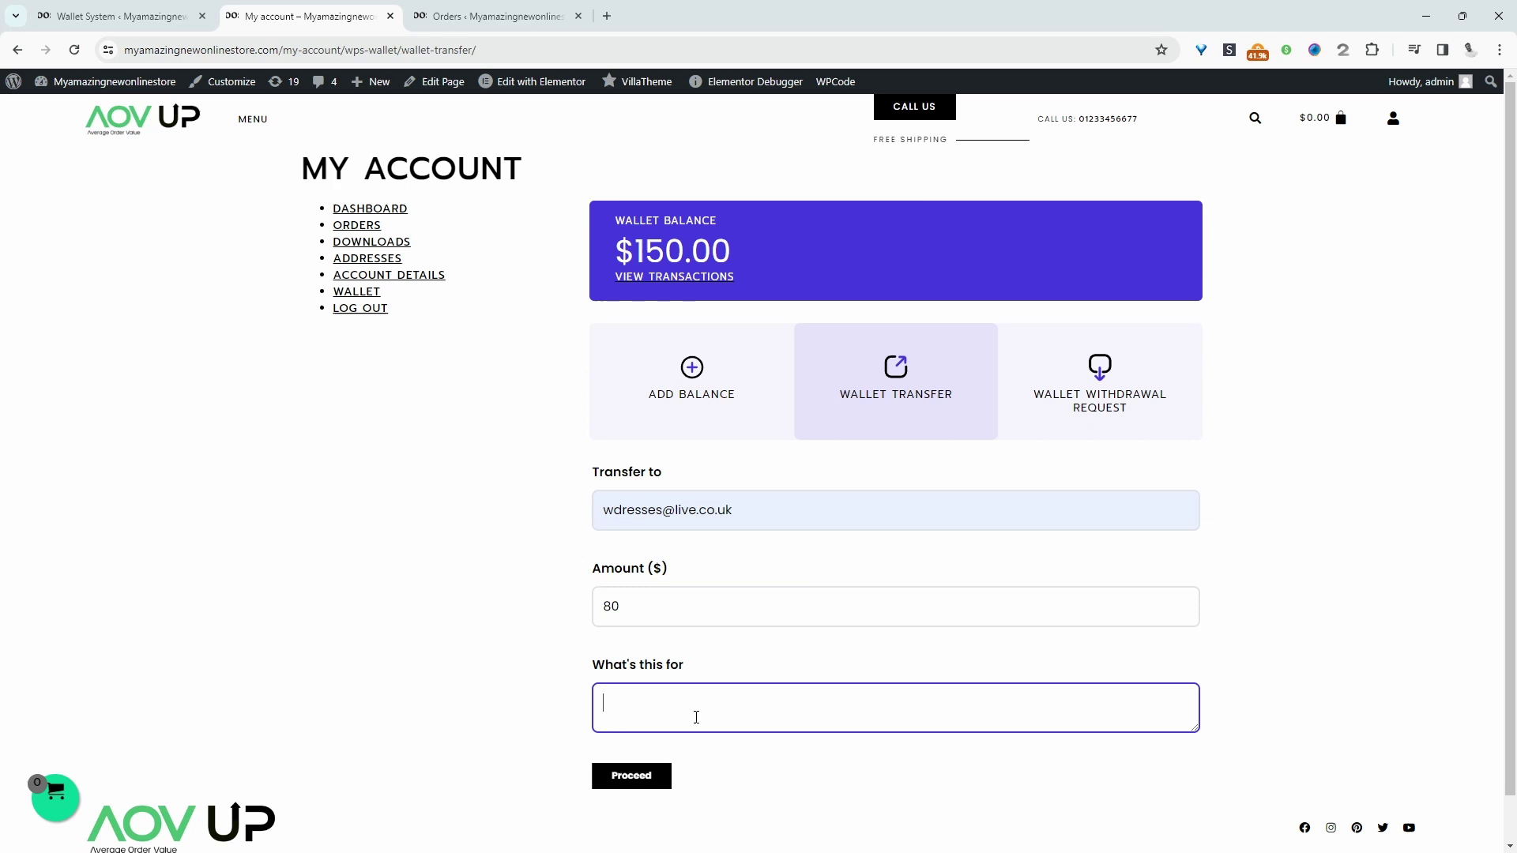
pyautogui.write('gitd')
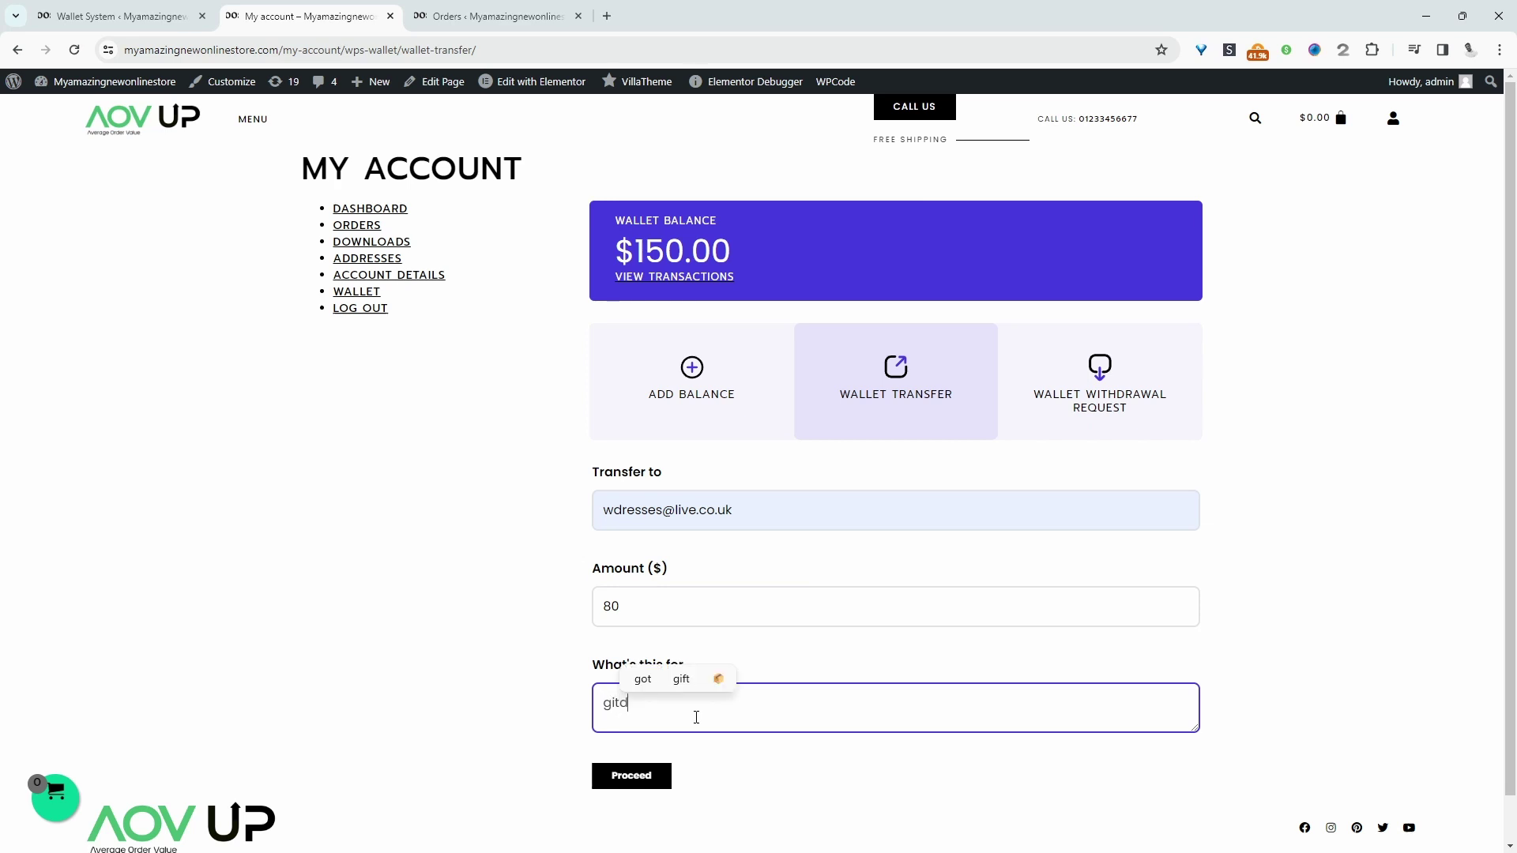
pyautogui.press('BackSpace')
pyautogui.press('BackSpace')
pyautogui.write('ft')
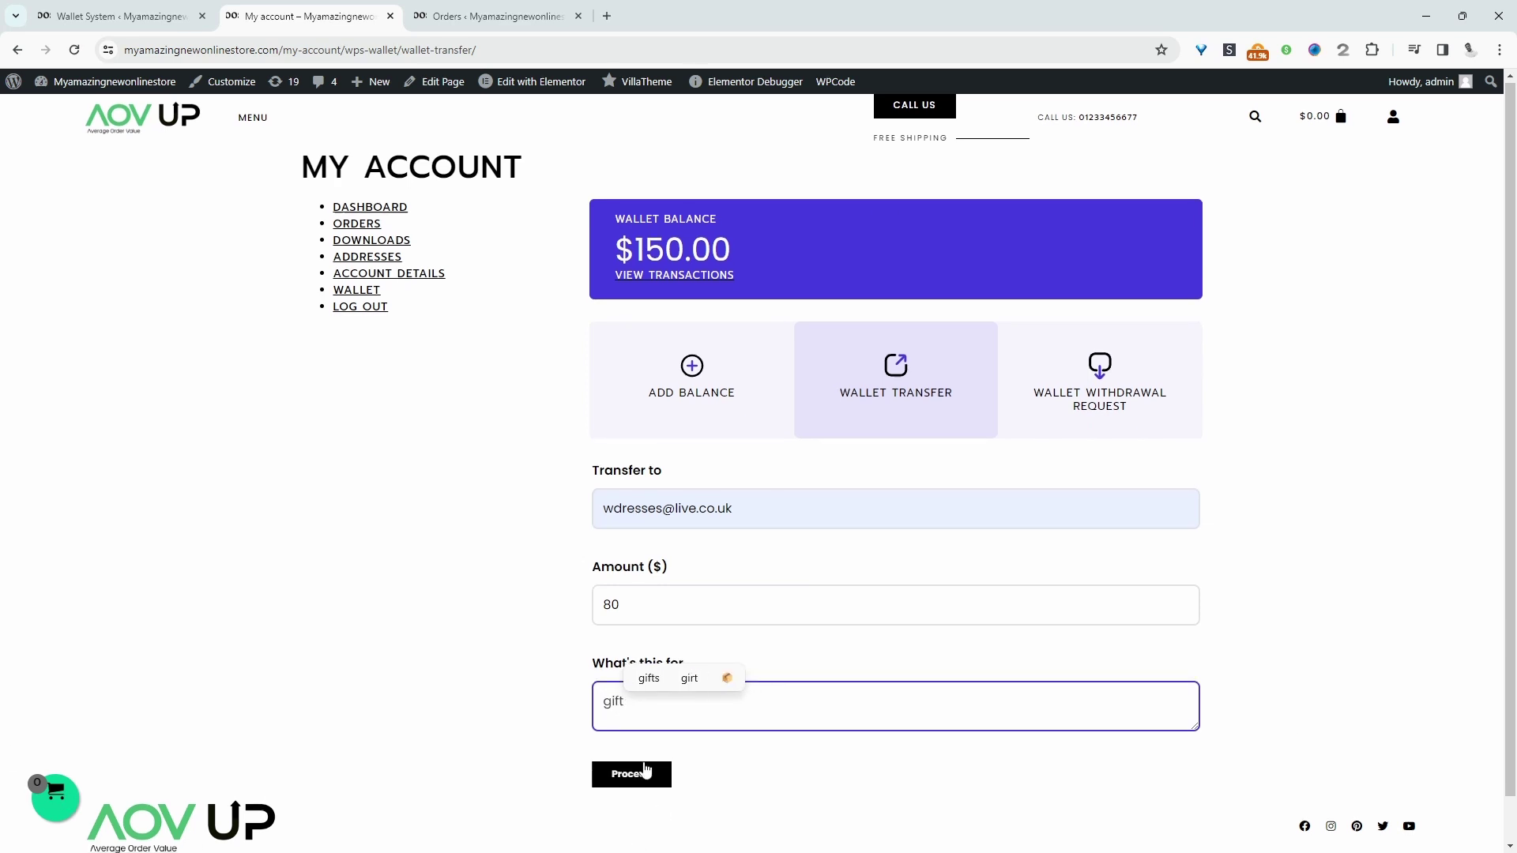
pyautogui.click(636, 777)
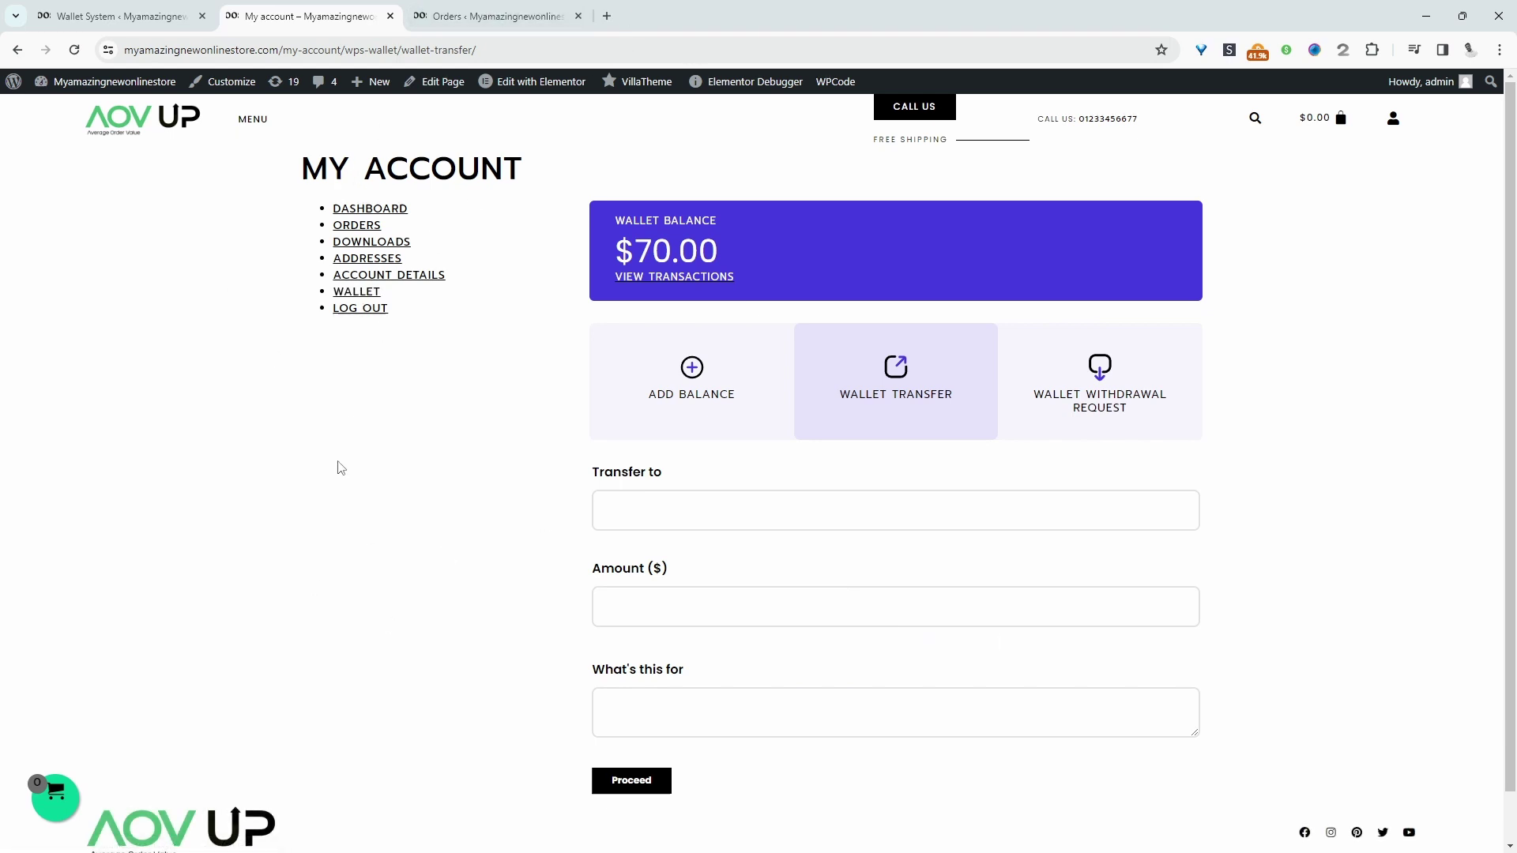
pyautogui.click(118, 16)
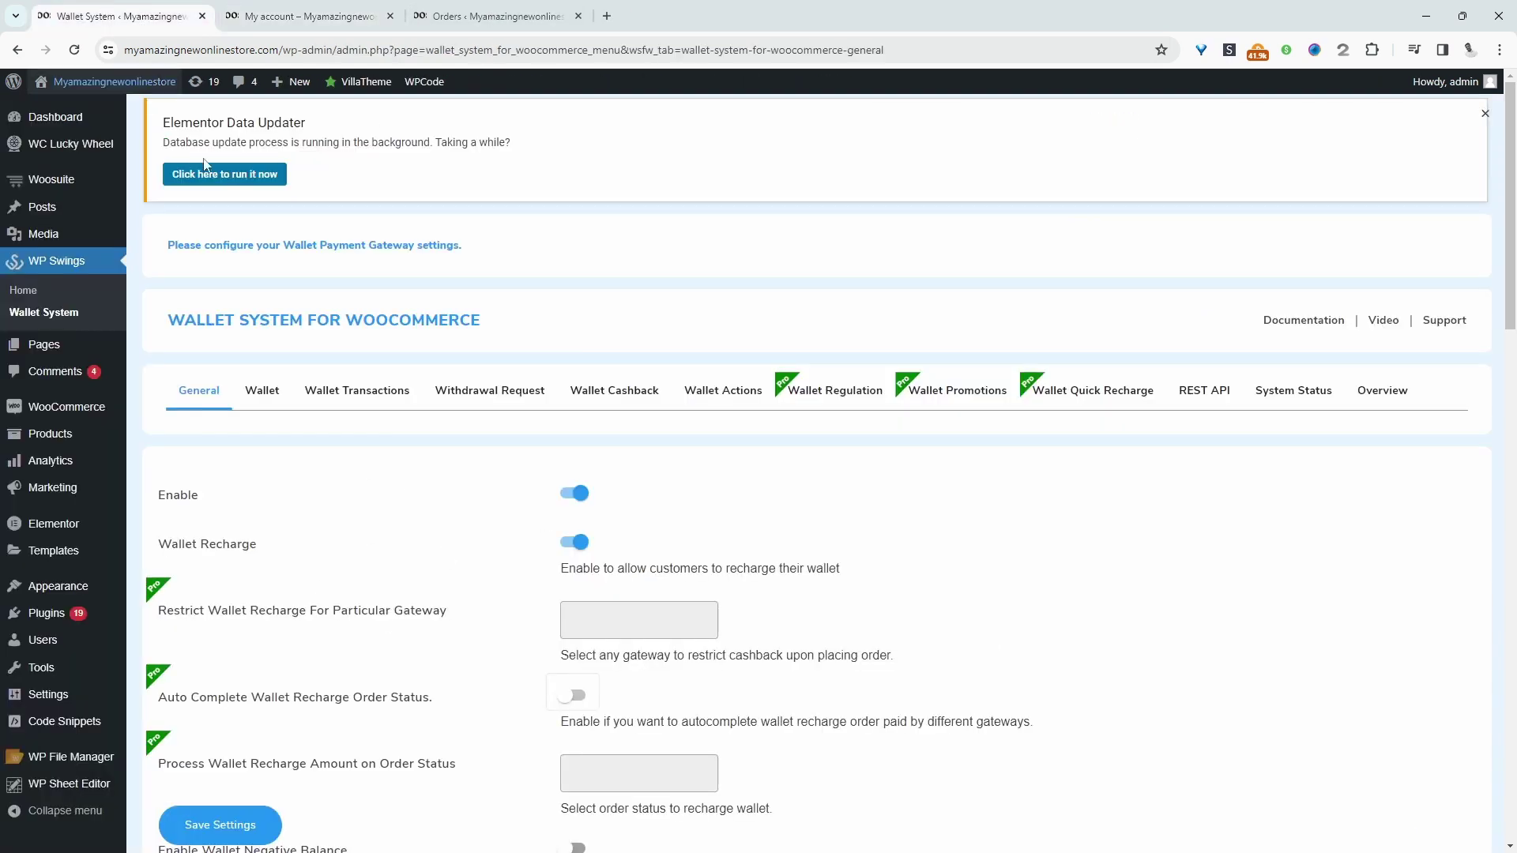
# Step: Open Wallet Transactions and highlight the sender and recipient in the -$80.00 and +$80.00 transfer rows
pyautogui.click(350, 393)
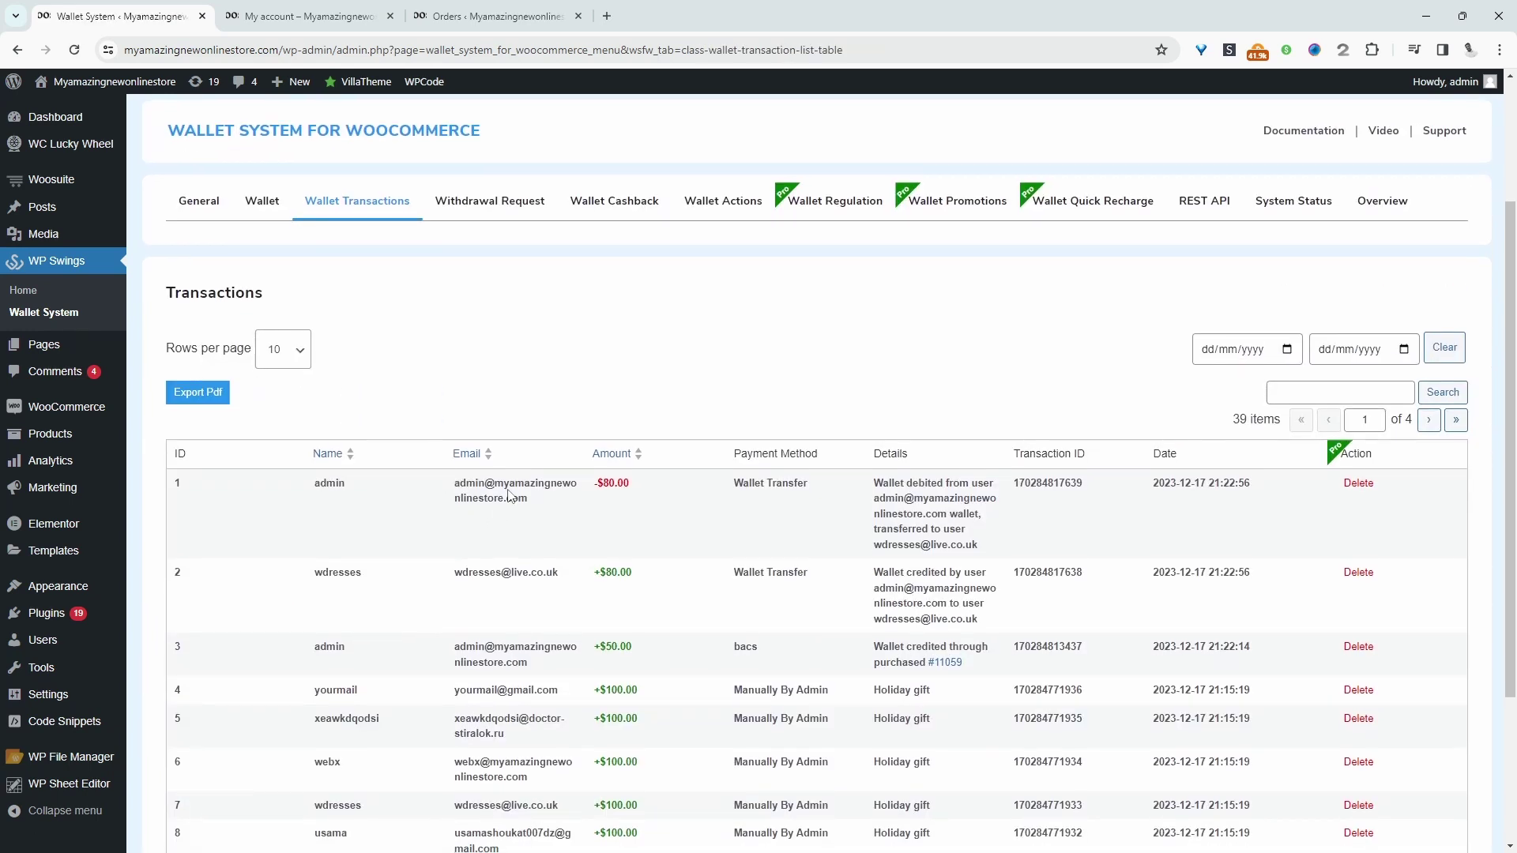
pyautogui.moveTo(560, 490); pyautogui.dragTo(511, 486)
pyautogui.moveTo(328, 584); pyautogui.dragTo(559, 607)
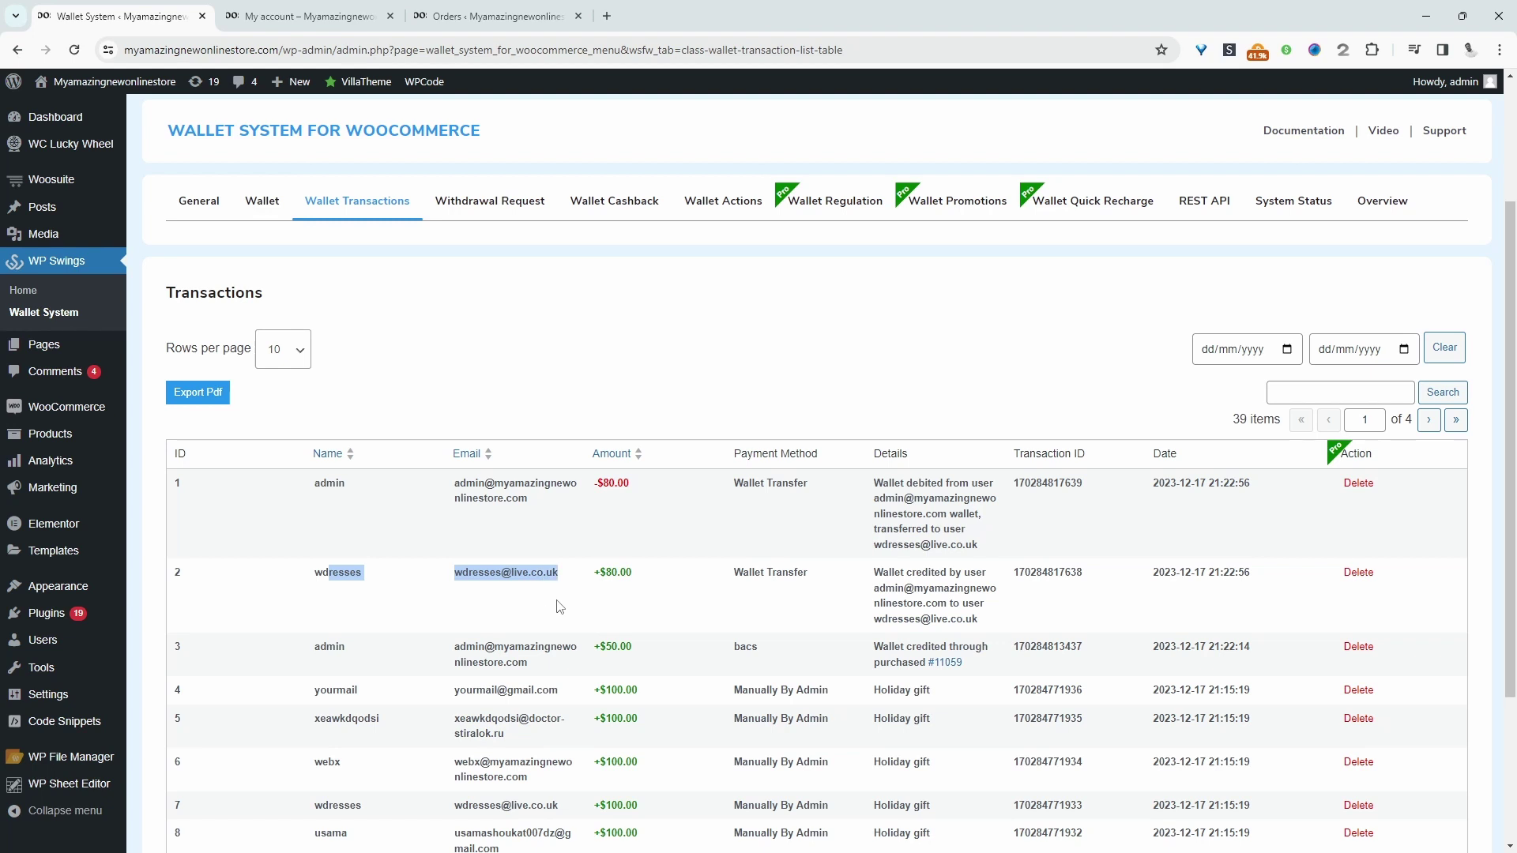